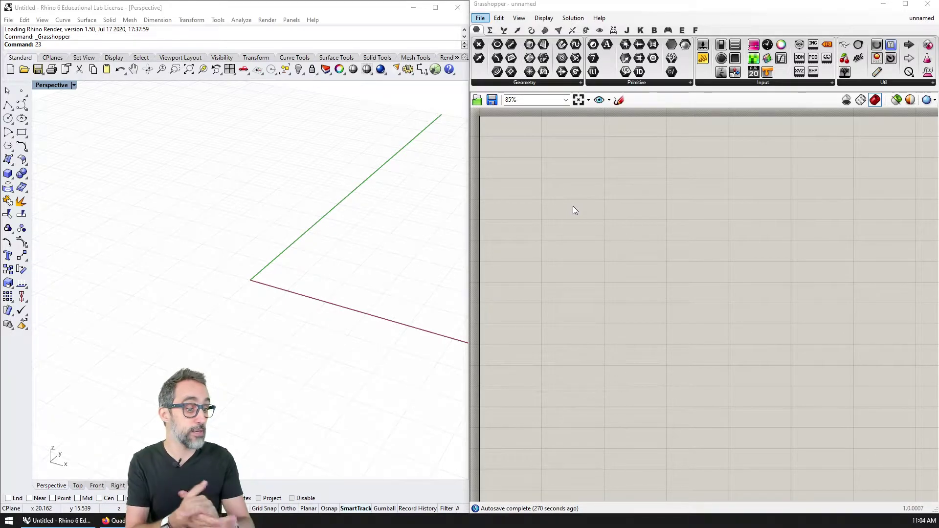
Insert a Number Slider onto the canvas by searching 'slider'.
{"action": "right_click", "coordinate": [571, 187]}
{"action": "left_click", "coordinate": [574, 174]}
{"action": "double_click", "coordinate": [574, 175]}
{"action": "type", "text": "slider"}
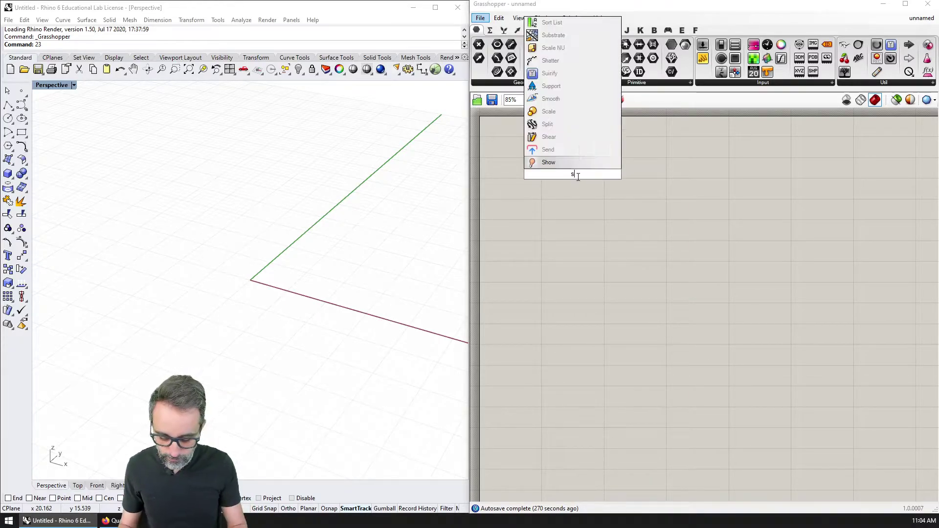
{"action": "key", "text": "Return"}
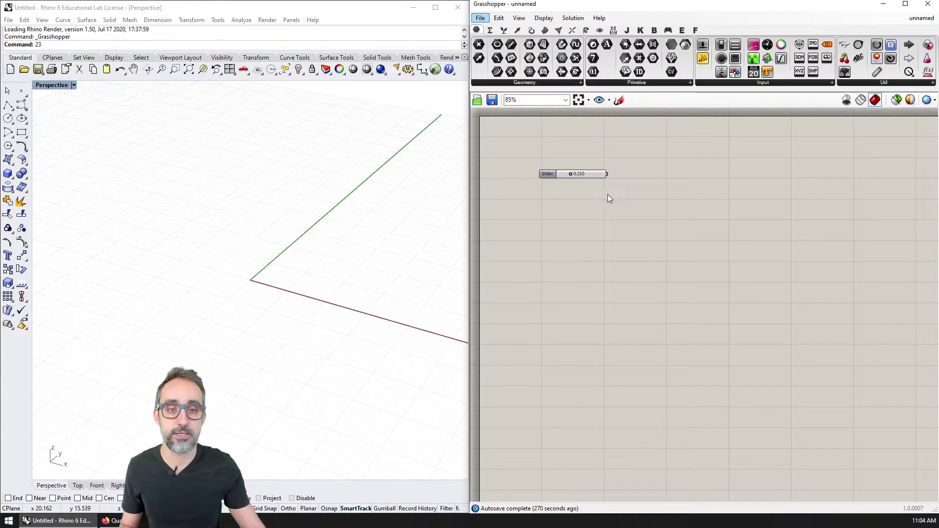
{"action": "scroll", "coordinate": [606, 194], "scroll_direction": "up", "scroll_amount": 2}
{"action": "right_click_drag", "start_coordinate": [606, 193], "coordinate": [599, 245]}
Set the slider to range -10 to 10 with value 1, then widen it.
{"action": "right_click", "coordinate": [599, 245]}
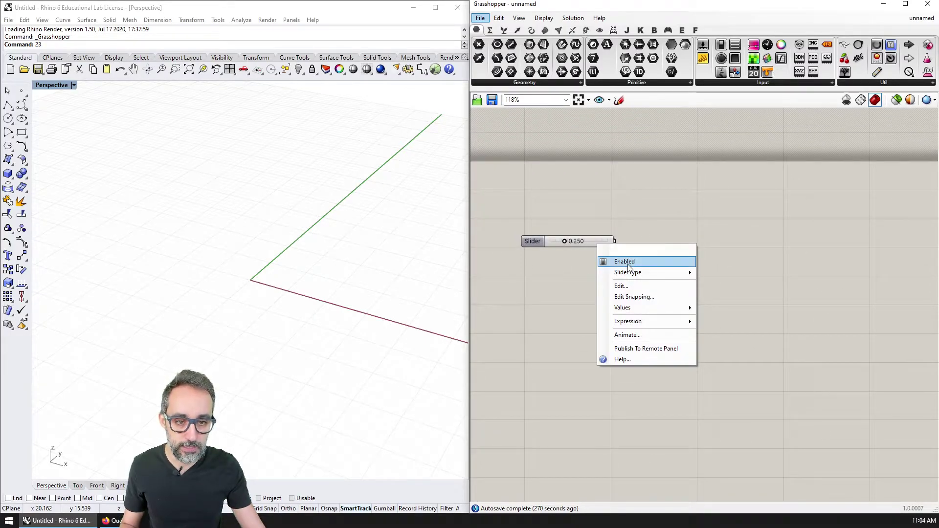
{"action": "left_click", "coordinate": [620, 286]}
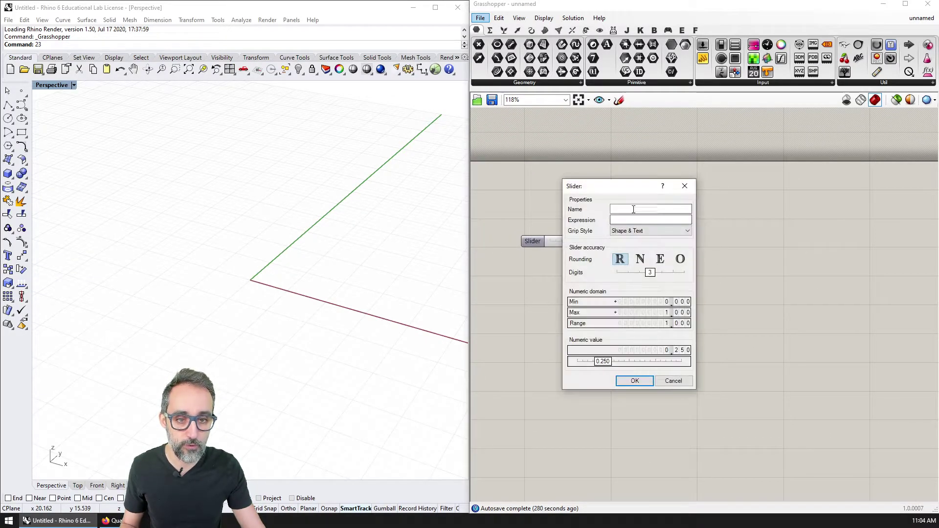
{"action": "double_click", "coordinate": [648, 301]}
{"action": "type", "text": "-10"}
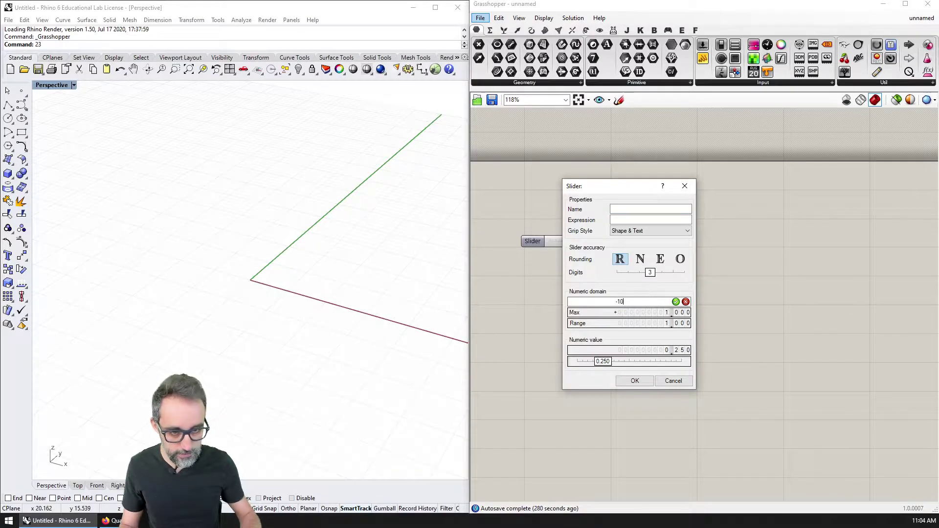
{"action": "key", "text": "Return"}
{"action": "double_click", "coordinate": [651, 314]}
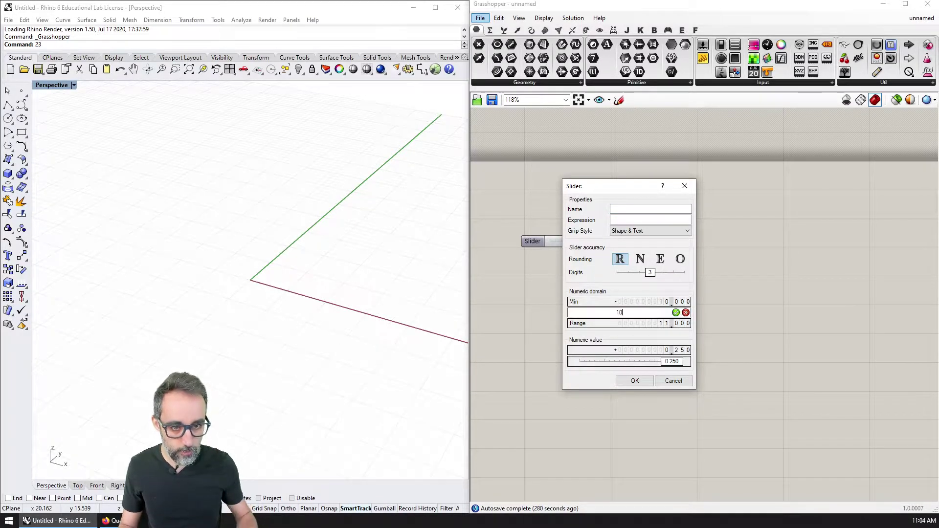
{"action": "type", "text": "10"}
{"action": "key", "text": "Return"}
{"action": "double_click", "coordinate": [663, 351]}
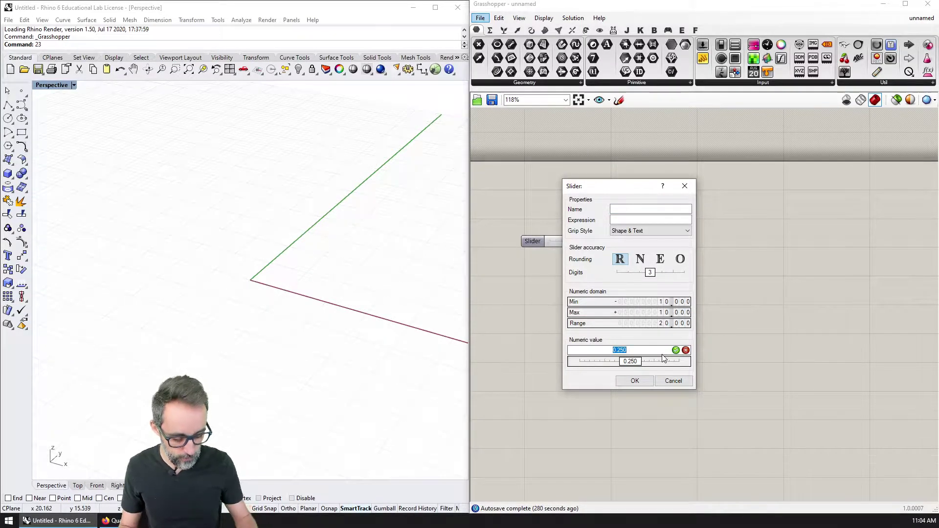
{"action": "type", "text": "1"}
{"action": "key", "text": "Return"}
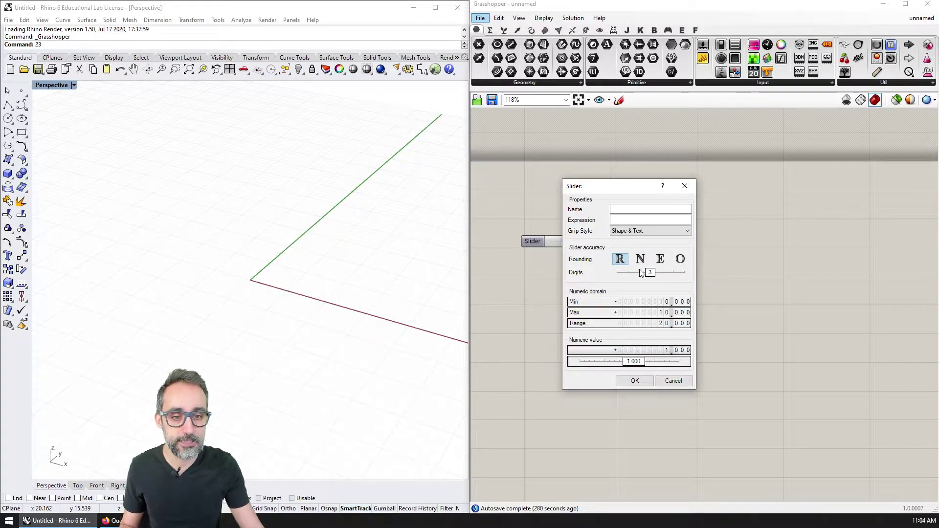
{"action": "left_click", "coordinate": [638, 381]}
{"action": "left_click_drag", "start_coordinate": [614, 245], "coordinate": [676, 245]}
Name the slider X and duplicate it into three aligned, evenly spaced sliders.
{"action": "right_click", "coordinate": [532, 242]}
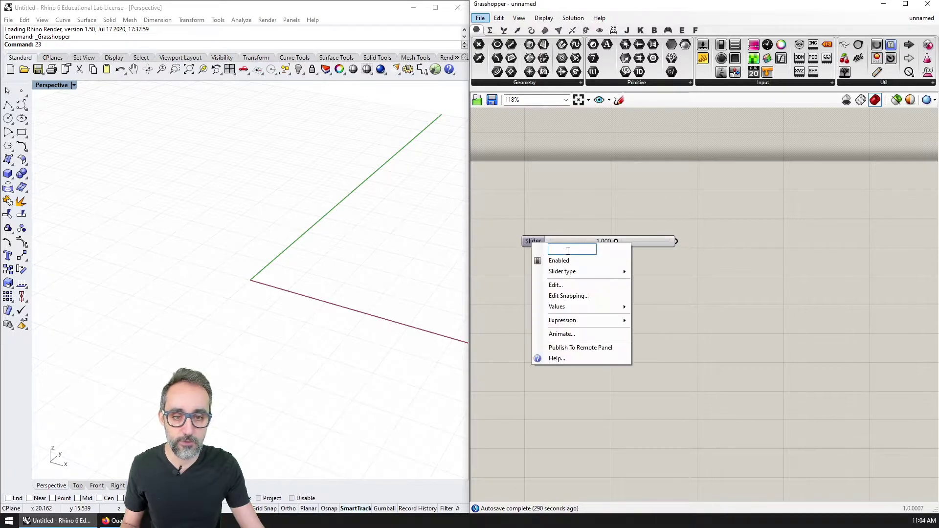
{"action": "left_click", "coordinate": [535, 239]}
{"action": "right_click", "coordinate": [536, 240]}
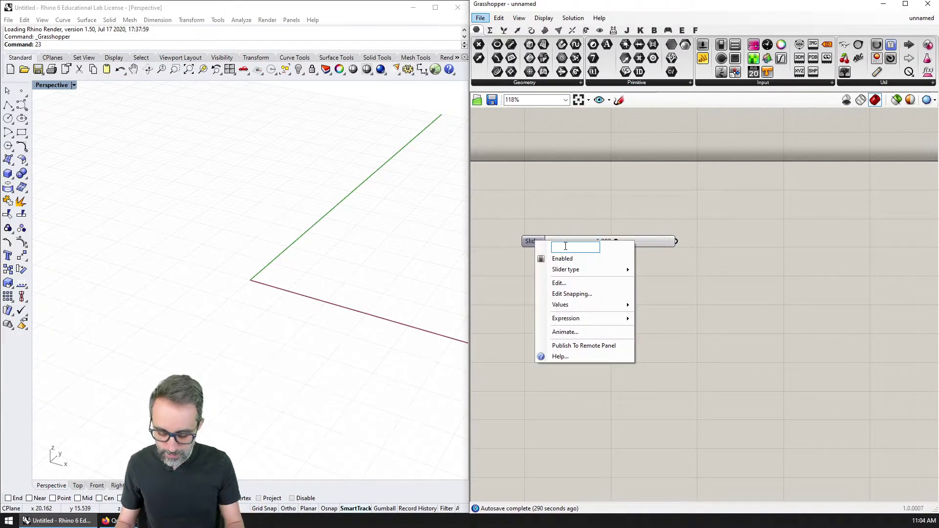
{"action": "type", "text": "X"}
{"action": "key", "text": "Return"}
{"action": "left_click_drag", "start_coordinate": [585, 214], "coordinate": [559, 293]}
{"action": "key", "text": "ctrl+c"}
{"action": "key", "text": "ctrl+v"}
{"action": "key", "text": "ctrl+v"}
{"action": "left_click_drag", "start_coordinate": [578, 314], "coordinate": [560, 219]}
{"action": "left_click", "coordinate": [515, 262]}
{"action": "left_click", "coordinate": [559, 234]}
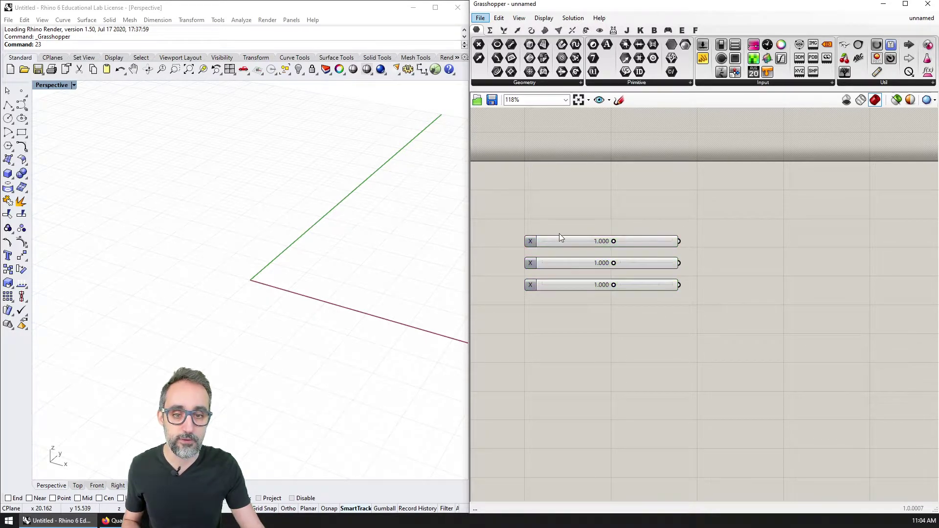
Rename the second and third sliders Y and Z.
{"action": "right_click", "coordinate": [534, 266]}
{"action": "type", "text": "Y"}
{"action": "key", "text": "Return"}
{"action": "right_click", "coordinate": [531, 286]}
{"action": "type", "text": "Z"}
{"action": "key", "text": "Return"}
Group the X, Y, Z sliders as 'INPUT PARAMETERS OF A POINT' and test X values.
{"action": "scroll", "coordinate": [570, 224], "scroll_direction": "up", "scroll_amount": 2}
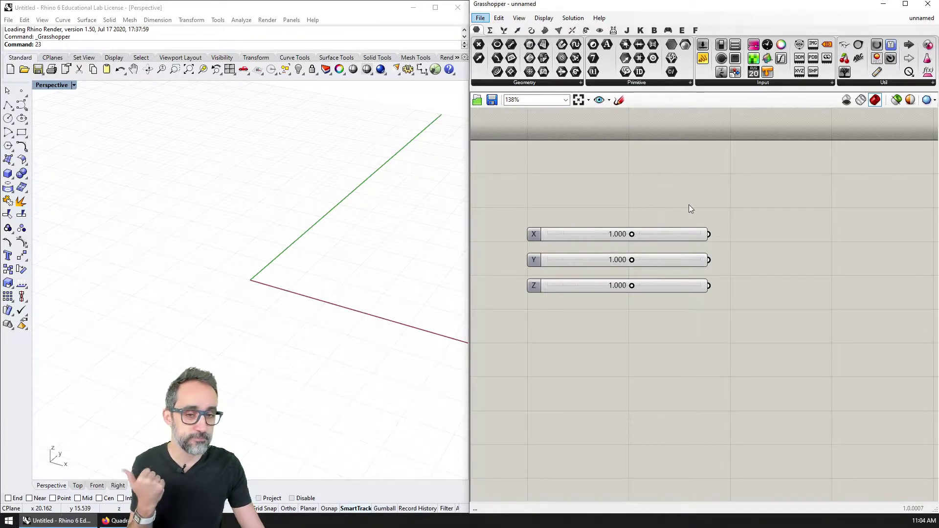
{"action": "left_click_drag", "start_coordinate": [685, 205], "coordinate": [589, 365]}
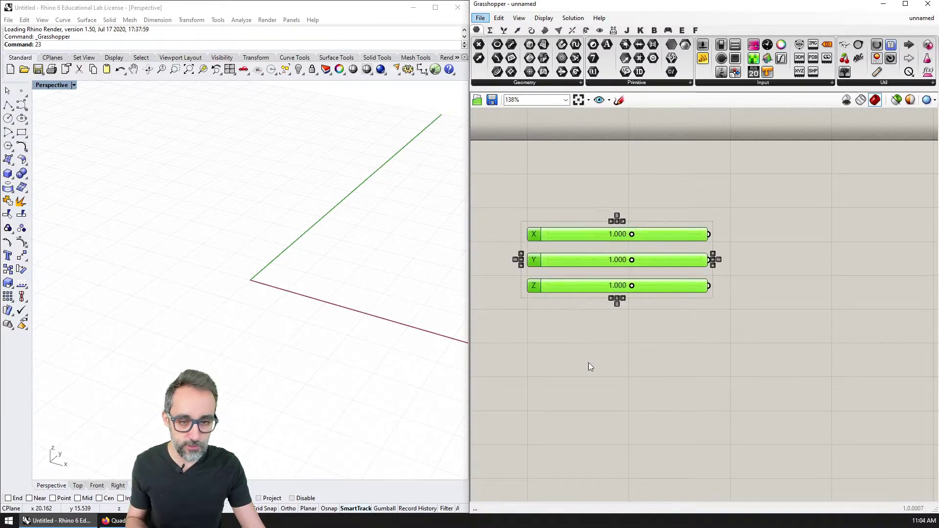
{"action": "right_click", "coordinate": [674, 254]}
{"action": "type", "text": "INPu"}
{"action": "key", "text": "BackSpace"}
{"action": "type", "text": "UT PARAMETERS OF A POINT"}
{"action": "key", "text": "Return"}
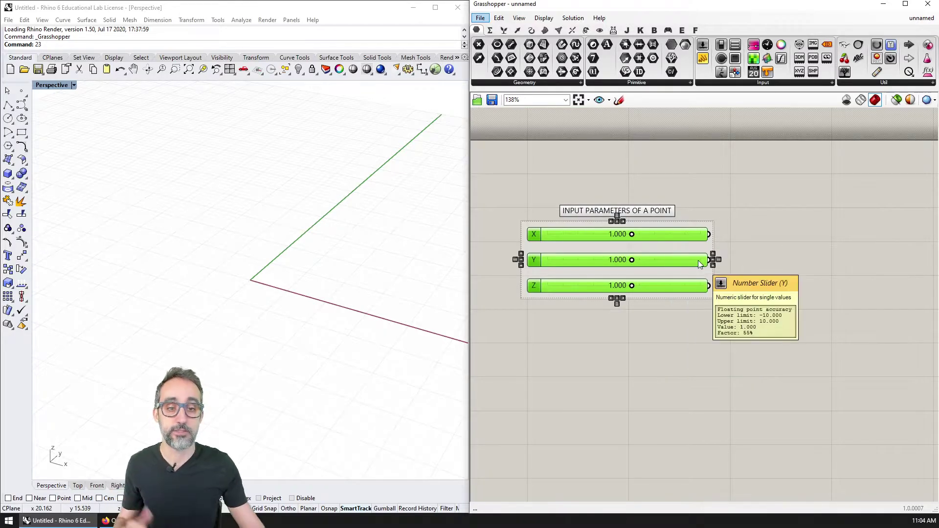
{"action": "left_click", "coordinate": [712, 214]}
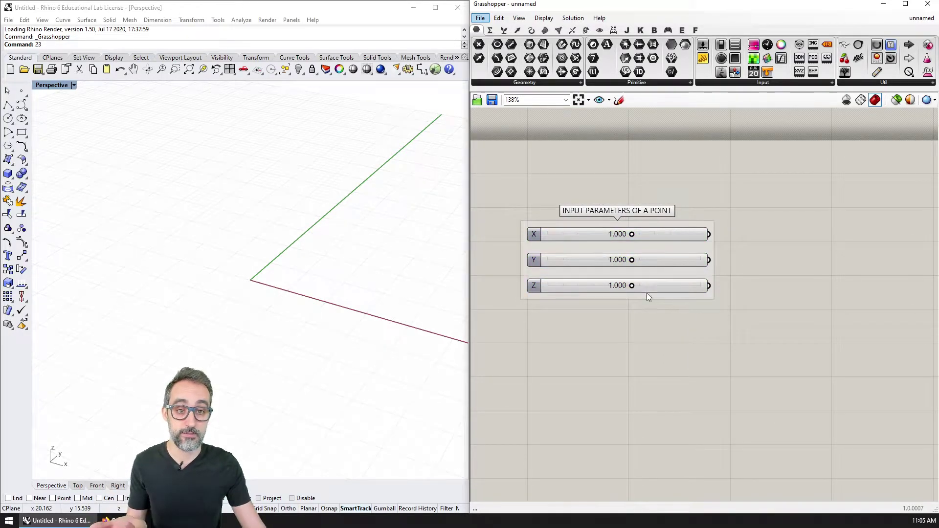
{"action": "right_click_drag", "start_coordinate": [648, 291], "coordinate": [643, 303]}
{"action": "left_click_drag", "start_coordinate": [631, 252], "coordinate": [662, 256]}
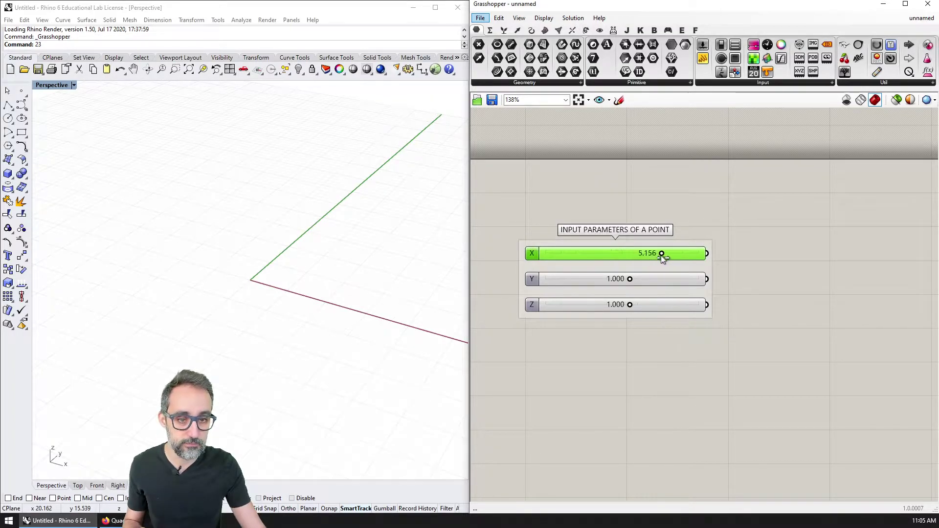
Undo the X change back to 1.000 and pick Construct Point from the Vector tab.
{"action": "key", "text": "ctrl+z"}
{"action": "left_click", "coordinate": [740, 348]}
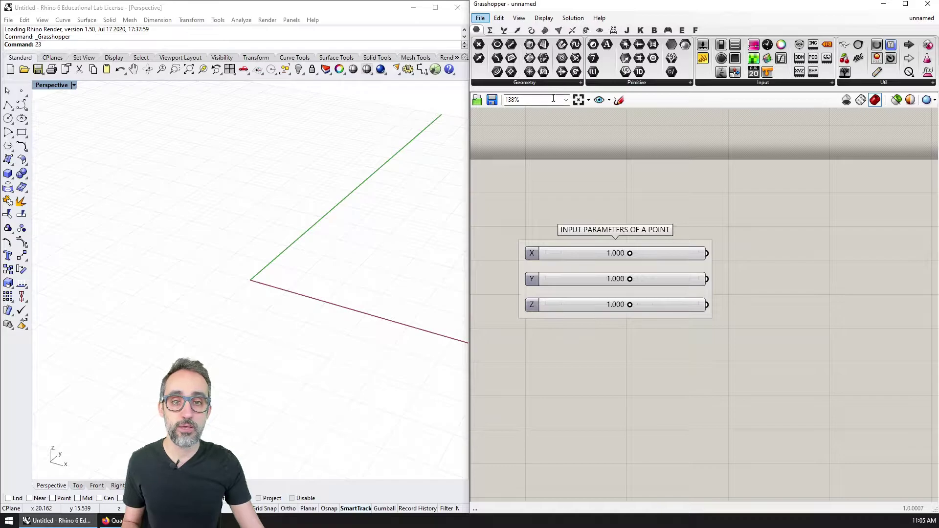
{"action": "left_click", "coordinate": [517, 31]}
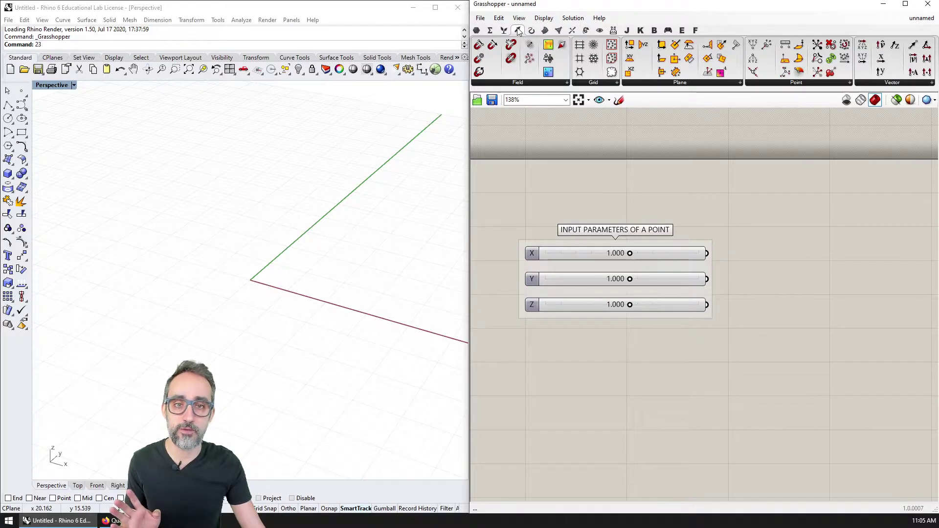
{"action": "left_click", "coordinate": [786, 82]}
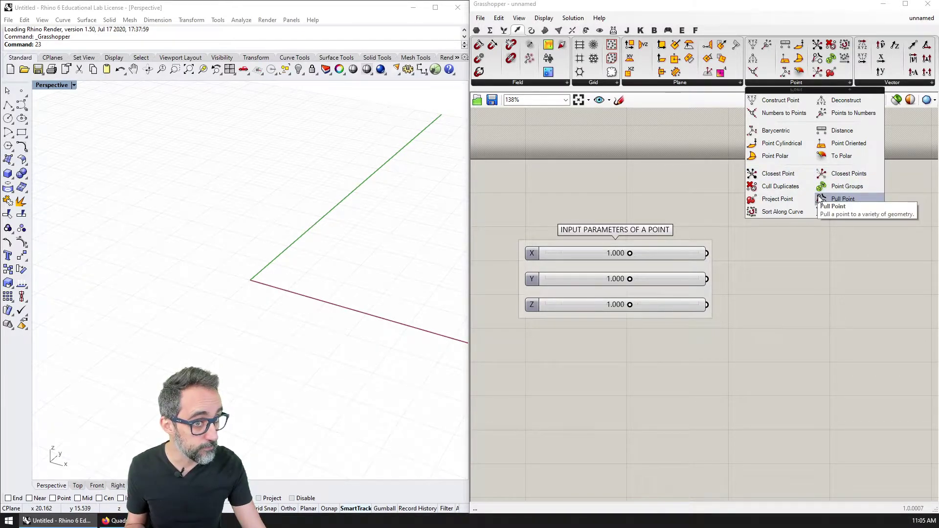
{"action": "left_click", "coordinate": [785, 101]}
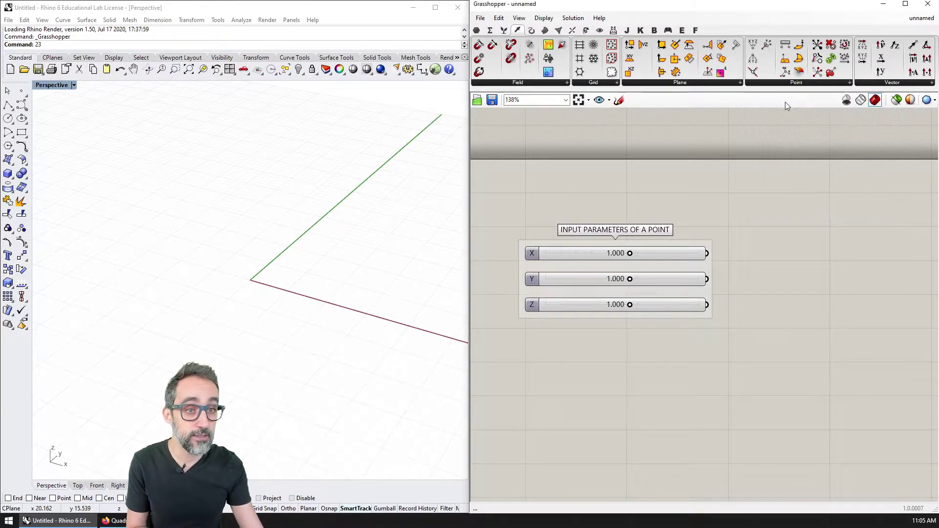
Place Construct Point and wire the X, Y and Z sliders into its X, Y, Z inputs.
{"action": "left_click", "coordinate": [834, 274]}
{"action": "right_click_drag", "start_coordinate": [853, 319], "coordinate": [833, 260]}
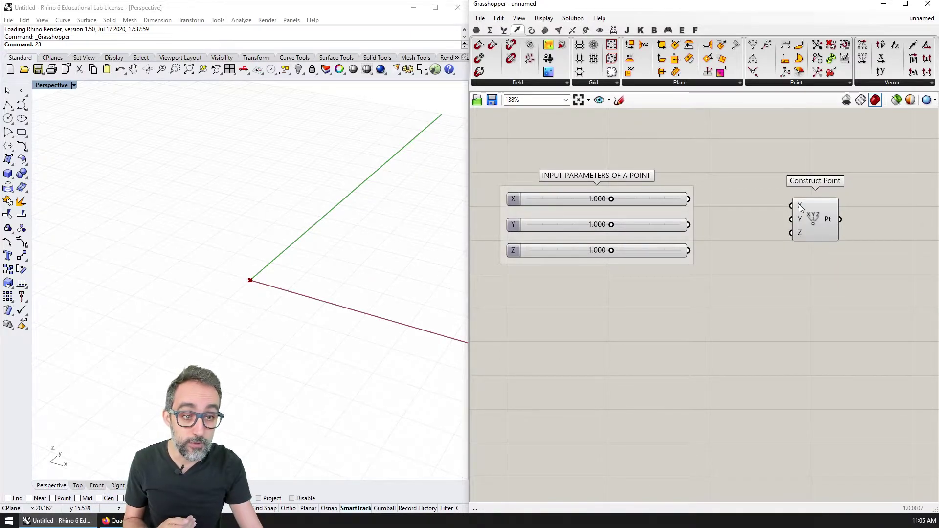
{"action": "scroll", "coordinate": [801, 233], "scroll_direction": "up", "scroll_amount": 2}
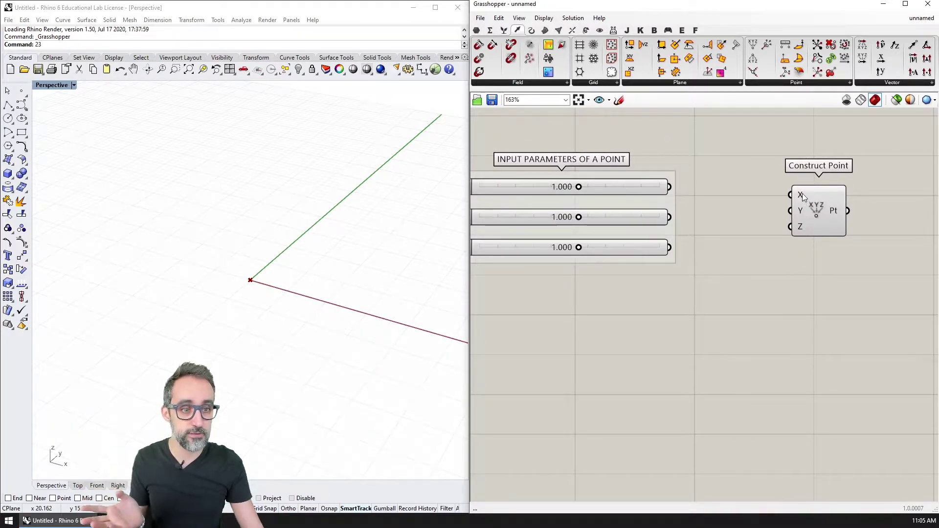
{"action": "mouse_move", "coordinate": [800, 195]}
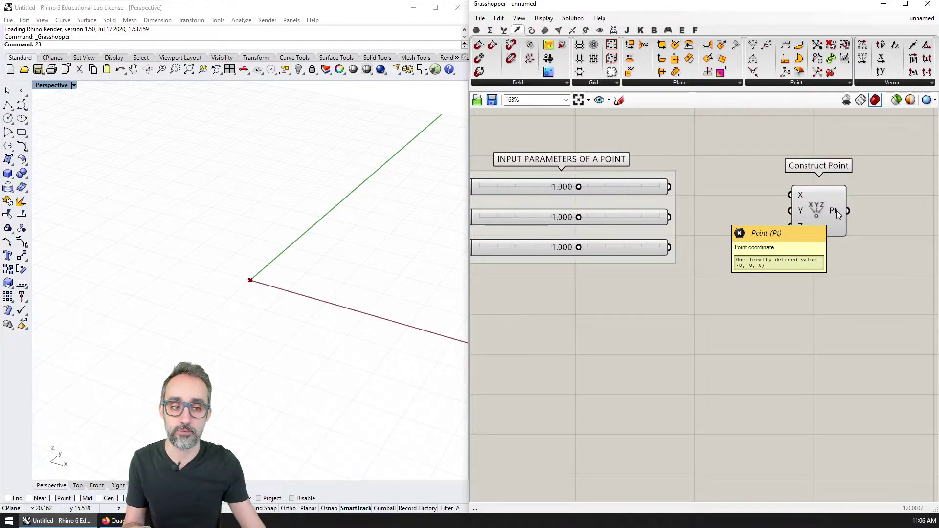
{"action": "left_click_drag", "start_coordinate": [669, 187], "coordinate": [788, 200]}
{"action": "left_click_drag", "start_coordinate": [669, 216], "coordinate": [790, 210]}
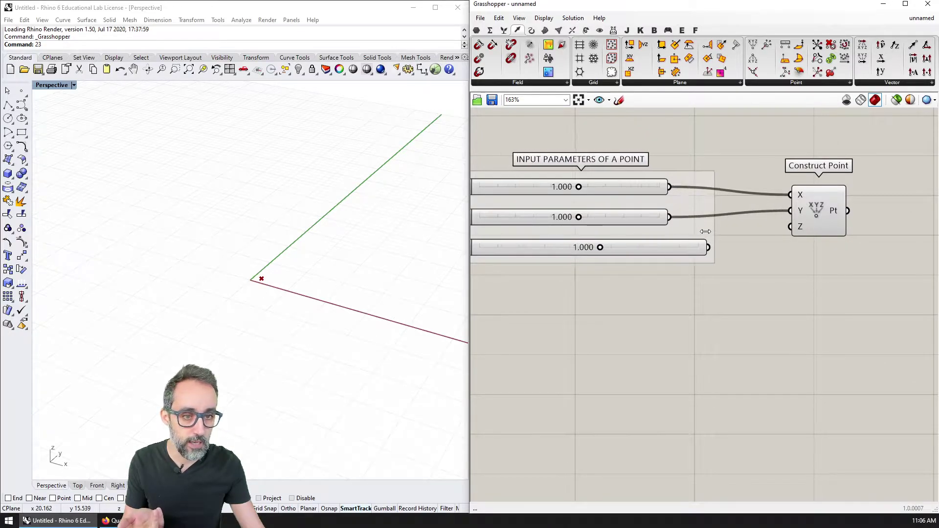
{"action": "left_click_drag", "start_coordinate": [669, 247], "coordinate": [830, 215]}
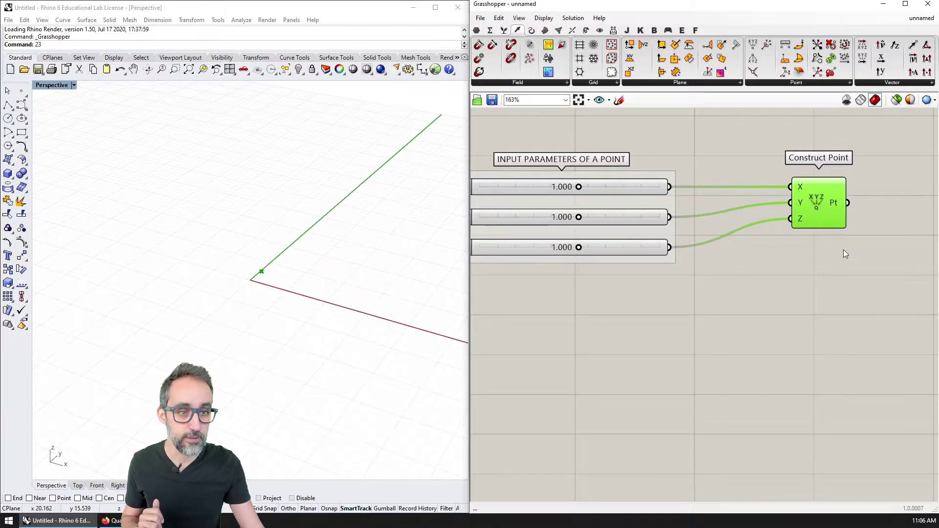
Add a Panel beside Construct Point and connect the point output to it.
{"action": "right_click_drag", "start_coordinate": [889, 239], "coordinate": [817, 241]}
{"action": "double_click", "coordinate": [818, 240]}
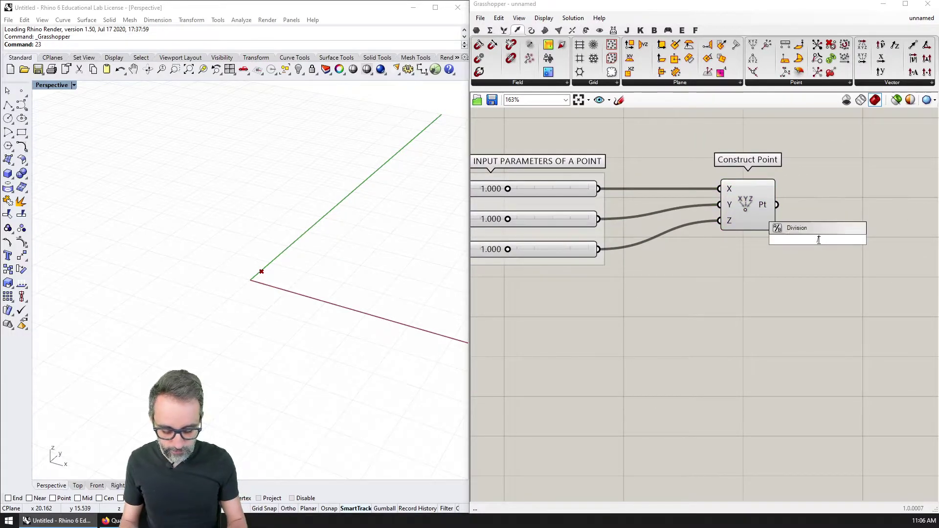
{"action": "type", "text": "panel"}
{"action": "key", "text": "Return"}
{"action": "right_click_drag", "start_coordinate": [832, 274], "coordinate": [682, 291]}
{"action": "left_click_drag", "start_coordinate": [563, 235], "coordinate": [712, 202]}
{"action": "left_click_drag", "start_coordinate": [626, 221], "coordinate": [671, 221]}
{"action": "left_click_drag", "start_coordinate": [758, 224], "coordinate": [769, 221]}
{"action": "left_click", "coordinate": [689, 283]}
{"action": "right_click_drag", "start_coordinate": [688, 283], "coordinate": [703, 280]}
{"action": "scroll", "coordinate": [824, 273], "scroll_direction": "down", "scroll_amount": 3}
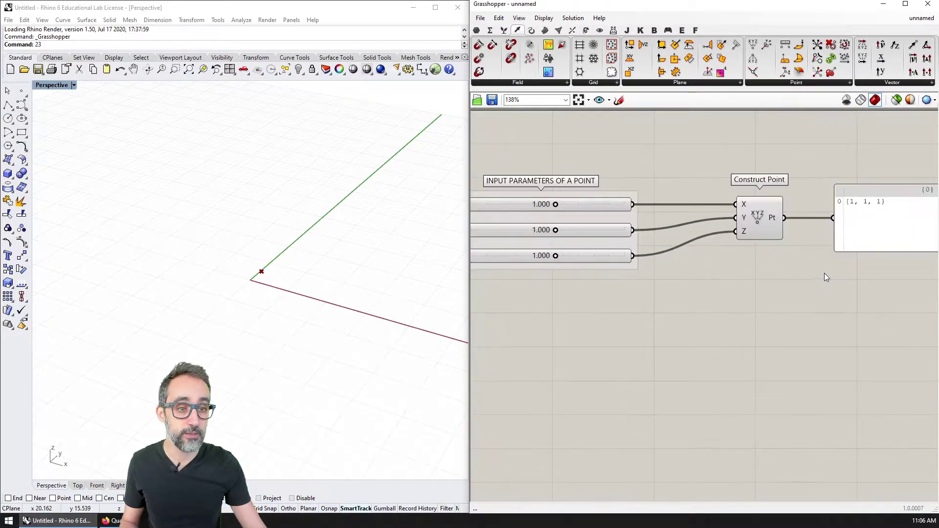
{"action": "right_click_drag", "start_coordinate": [789, 262], "coordinate": [803, 240]}
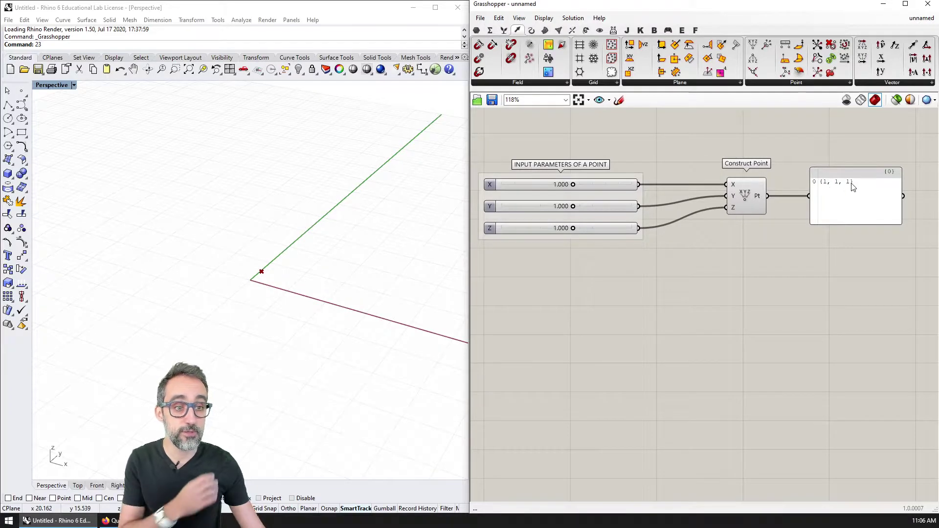
Adjust the sliders to move the point to (2.504, 2.43, 0.85).
{"action": "left_click_drag", "start_coordinate": [577, 206], "coordinate": [589, 228]}
{"action": "scroll", "coordinate": [266, 263], "scroll_direction": "up", "scroll_amount": 6}
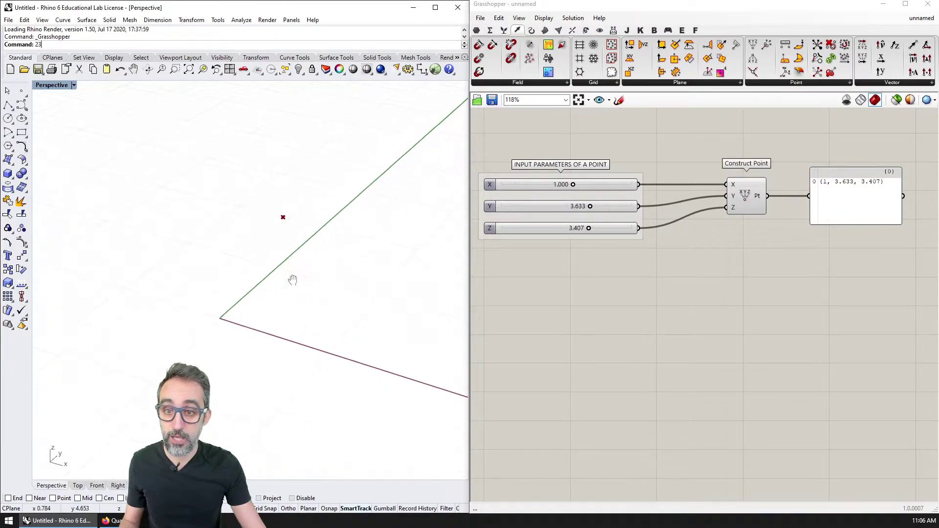
{"action": "left_click_drag", "start_coordinate": [573, 185], "coordinate": [588, 228]}
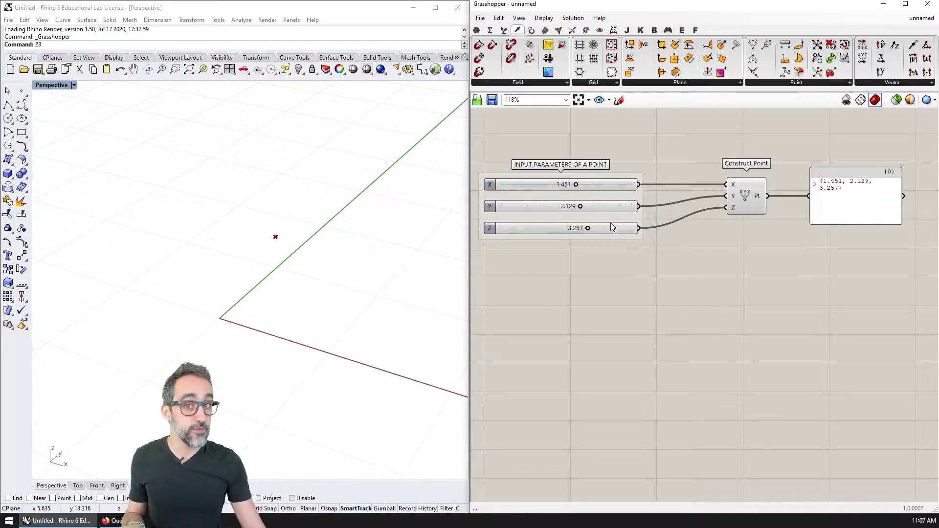
{"action": "left_click", "coordinate": [748, 195]}
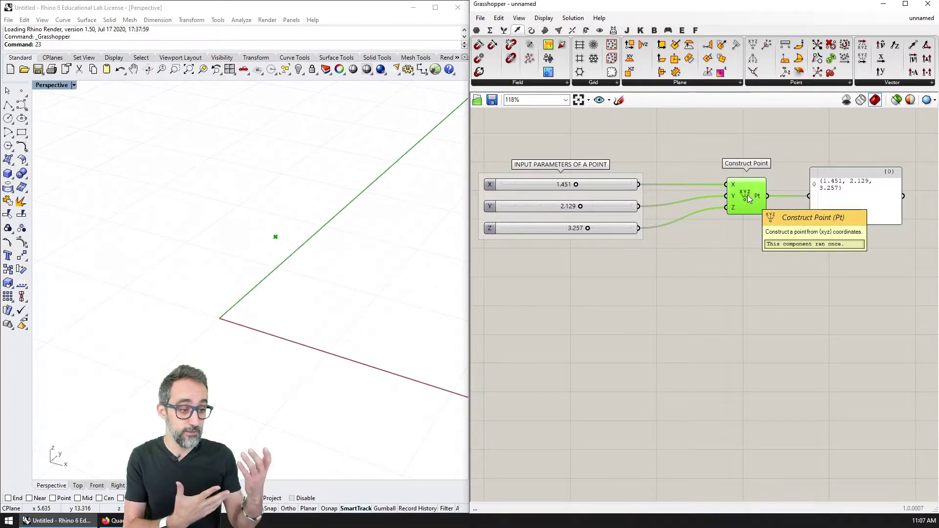
{"action": "left_click_drag", "start_coordinate": [577, 185], "coordinate": [583, 207]}
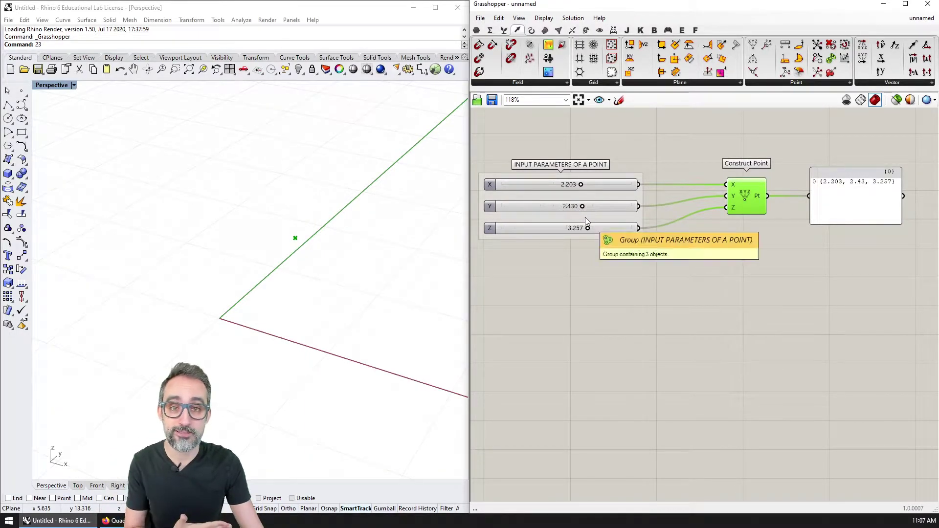
{"action": "left_click_drag", "start_coordinate": [580, 228], "coordinate": [572, 229]}
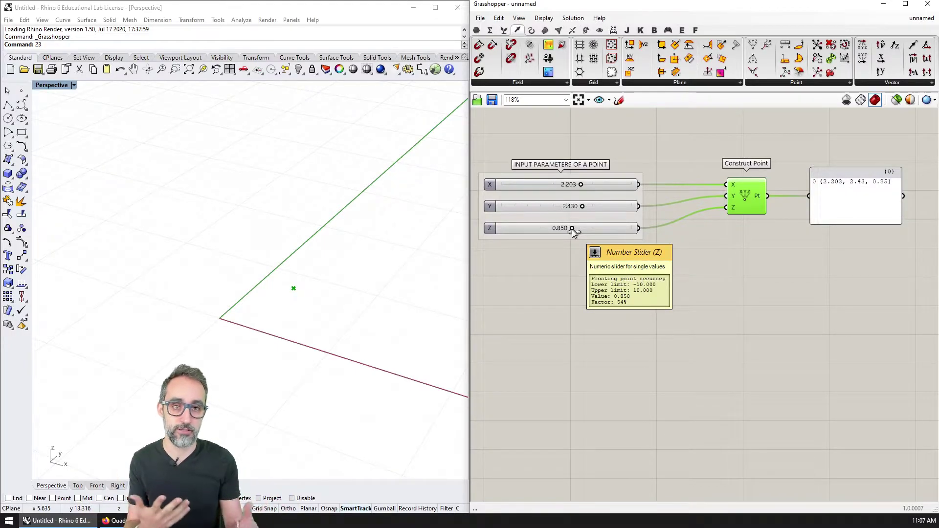
{"action": "left_click", "coordinate": [770, 233]}
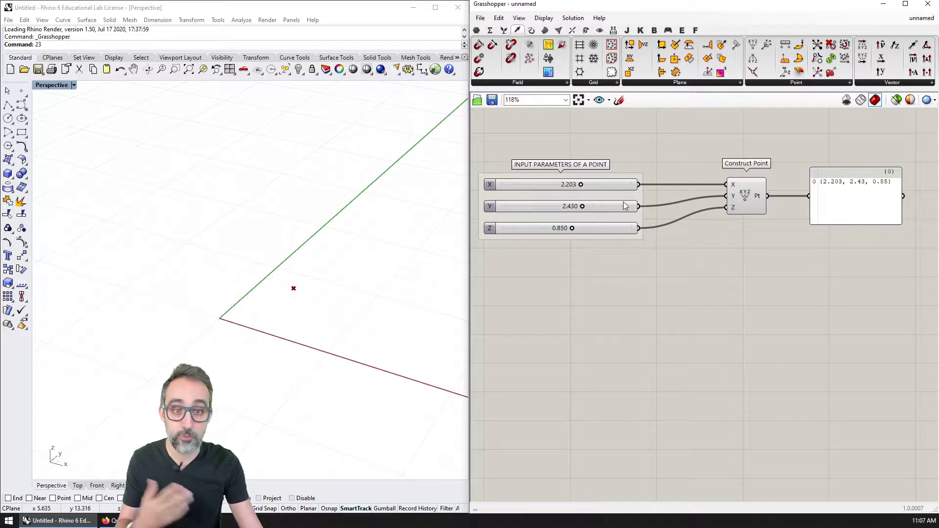
{"action": "mouse_move", "coordinate": [582, 189]}
{"action": "left_mouse_down"}
{"action": "mouse_move", "coordinate": [556, 186]}
{"action": "mouse_move", "coordinate": [585, 187]}
{"action": "left_mouse_up"}
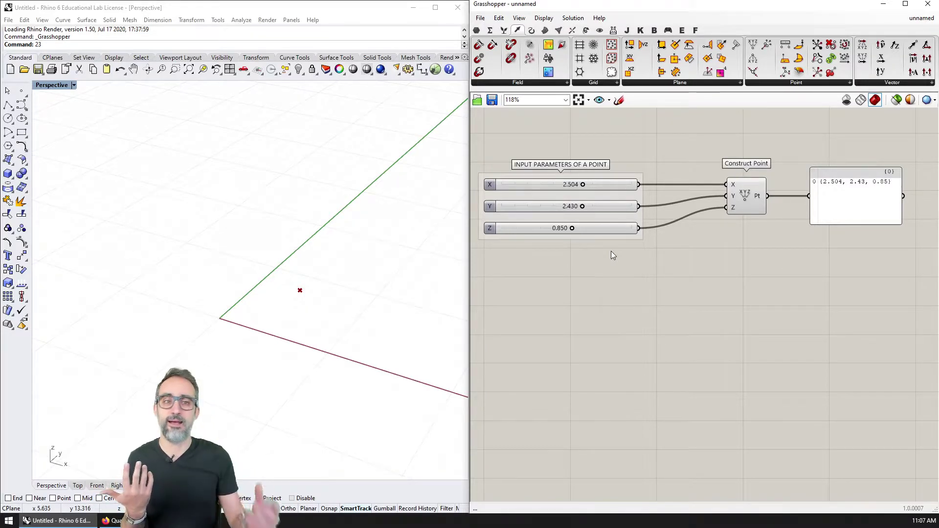
Move the loose Rhino point with Gumball, then delete it, keeping the slider-driven point.
{"action": "left_click", "coordinate": [227, 257]}
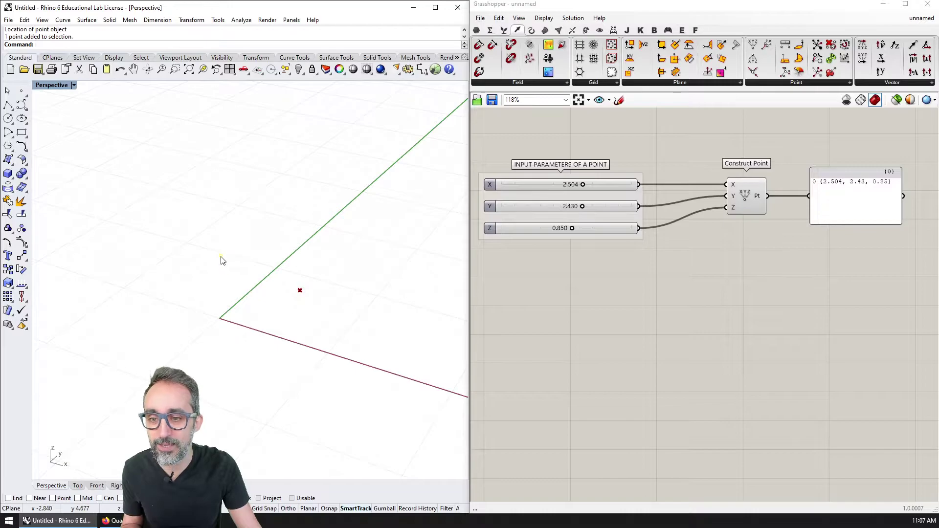
{"action": "left_click", "coordinate": [384, 509]}
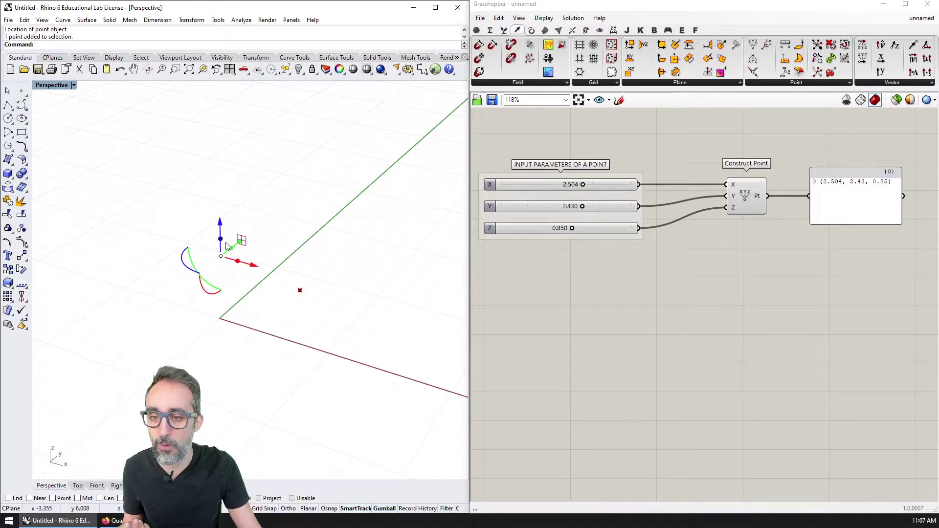
{"action": "left_click_drag", "start_coordinate": [221, 230], "coordinate": [287, 209]}
{"action": "left_click", "coordinate": [360, 206]}
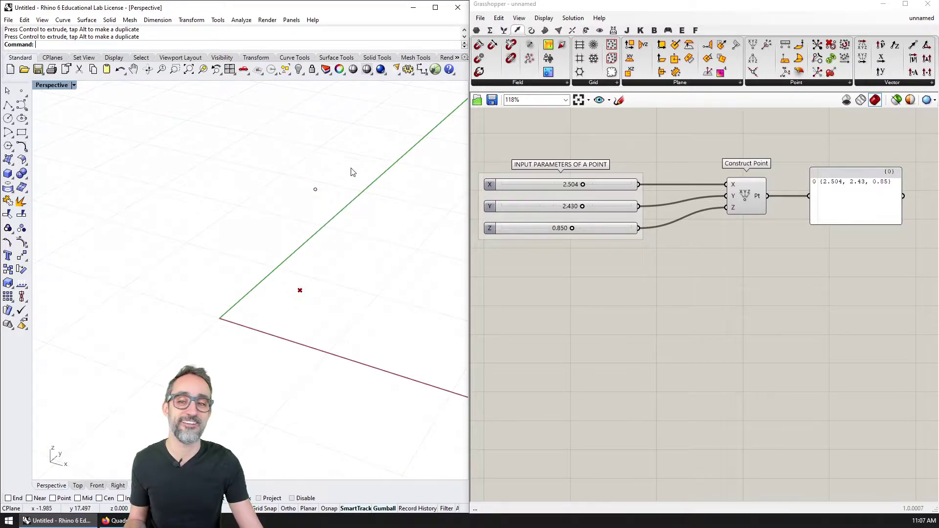
{"action": "left_click_drag", "start_coordinate": [353, 175], "coordinate": [277, 231]}
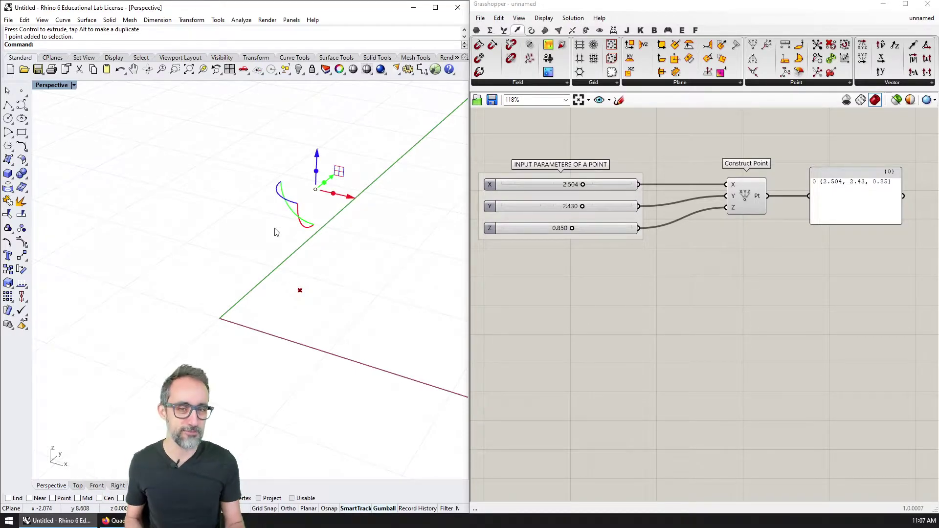
{"action": "key", "text": "Delete"}
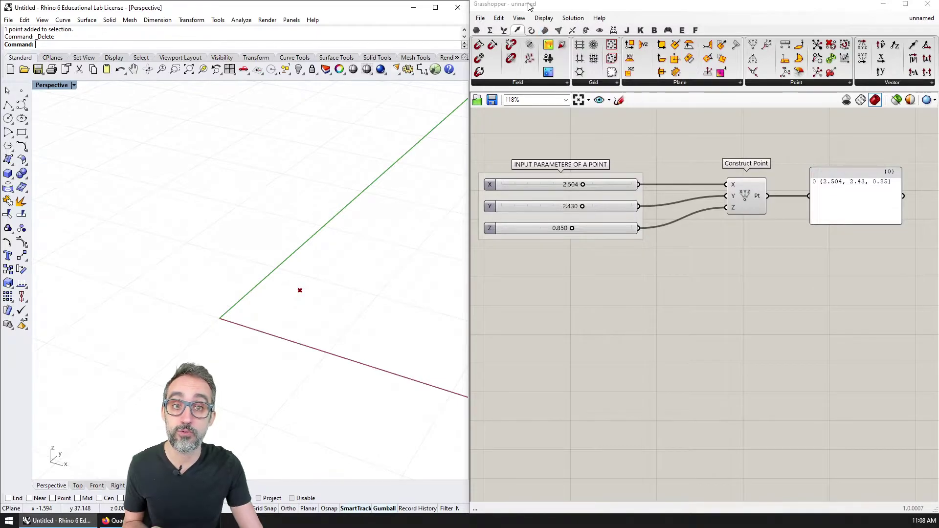
{"action": "left_click", "coordinate": [544, 31]}
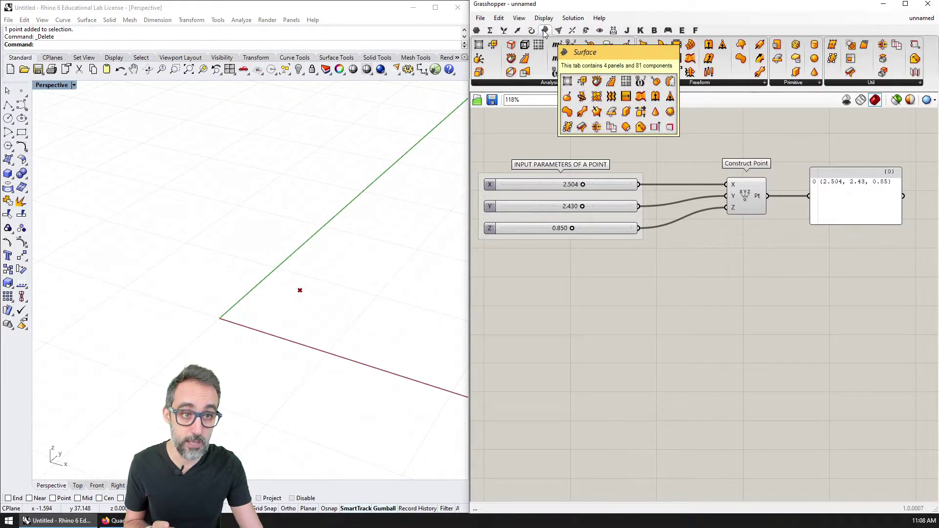
Choose Sphere from the Surface tab's Primitive component list.
{"action": "left_click", "coordinate": [805, 83]}
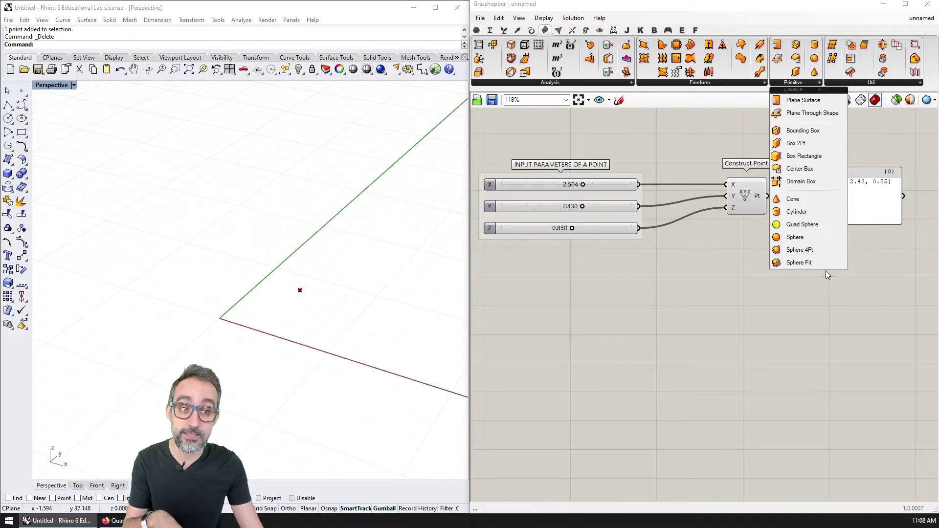
{"action": "left_click", "coordinate": [795, 238]}
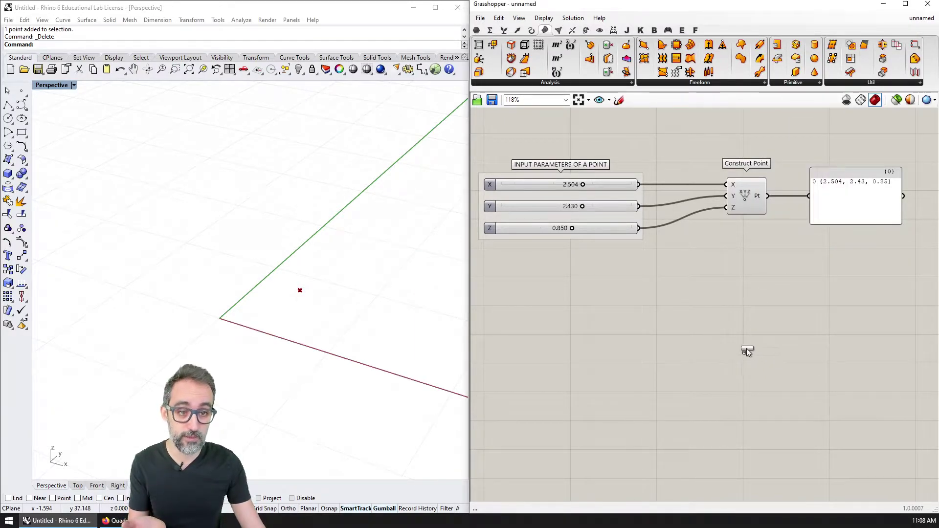
Place the Sphere component, producing a default radius-1 sphere on World XY.
{"action": "left_click", "coordinate": [747, 324]}
{"action": "right_click_drag", "start_coordinate": [756, 365], "coordinate": [779, 347]}
{"action": "scroll", "coordinate": [778, 346], "scroll_direction": "up", "scroll_amount": 1}
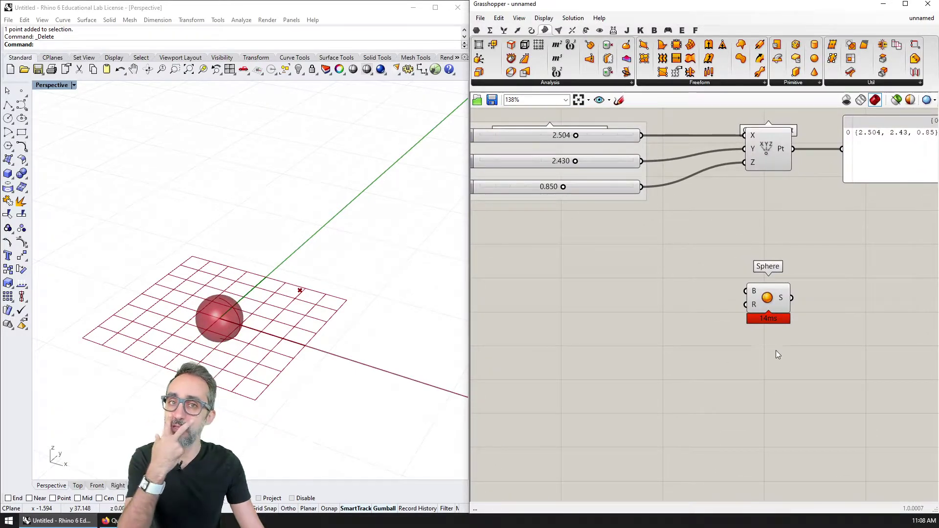
{"action": "left_click_drag", "start_coordinate": [775, 318], "coordinate": [781, 318]}
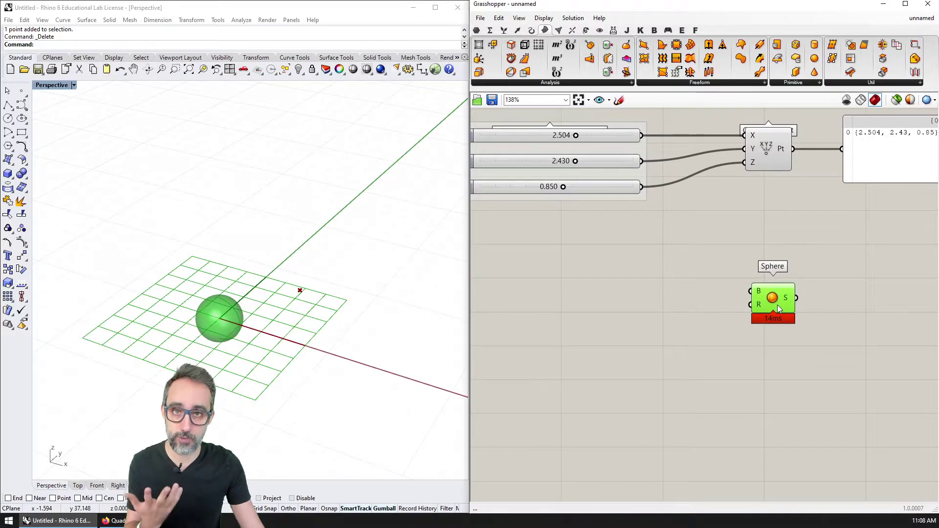
{"action": "left_click", "coordinate": [773, 355]}
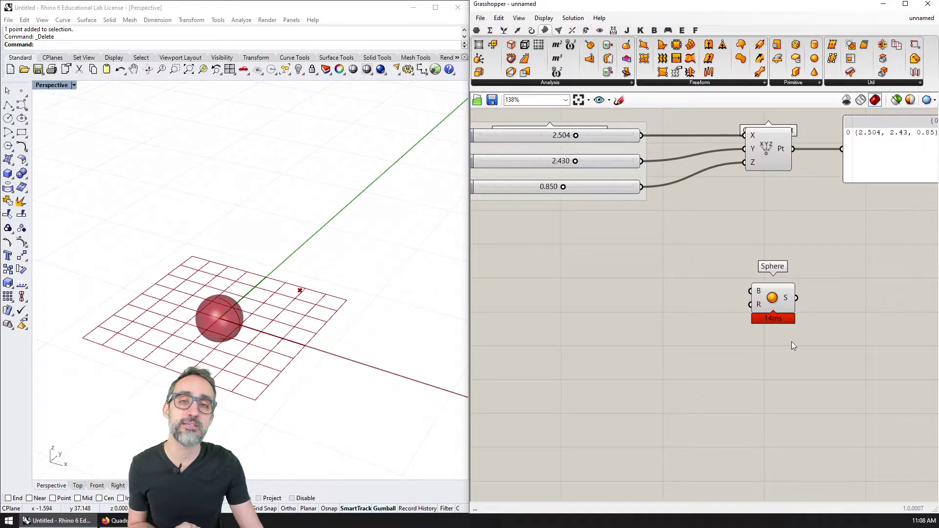
{"action": "scroll", "coordinate": [792, 342], "scroll_direction": "up", "scroll_amount": 3}
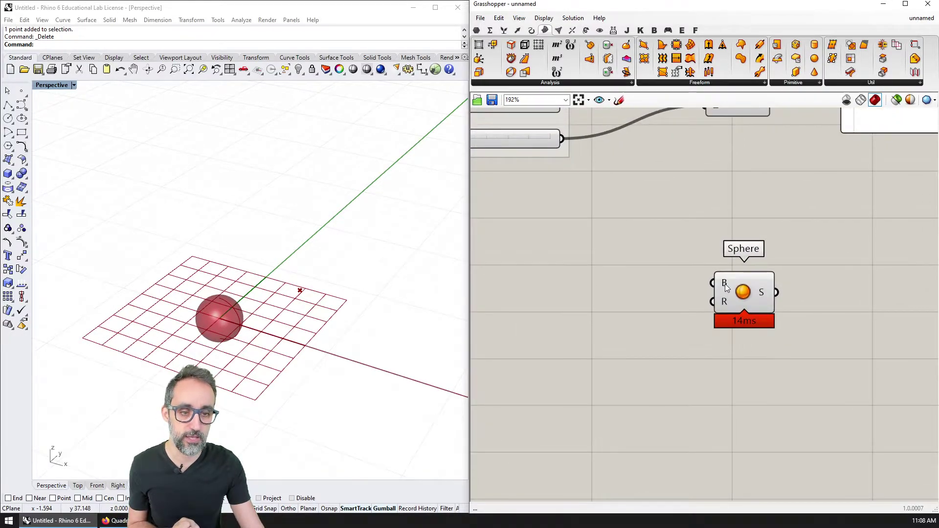
{"action": "mouse_move", "coordinate": [725, 283]}
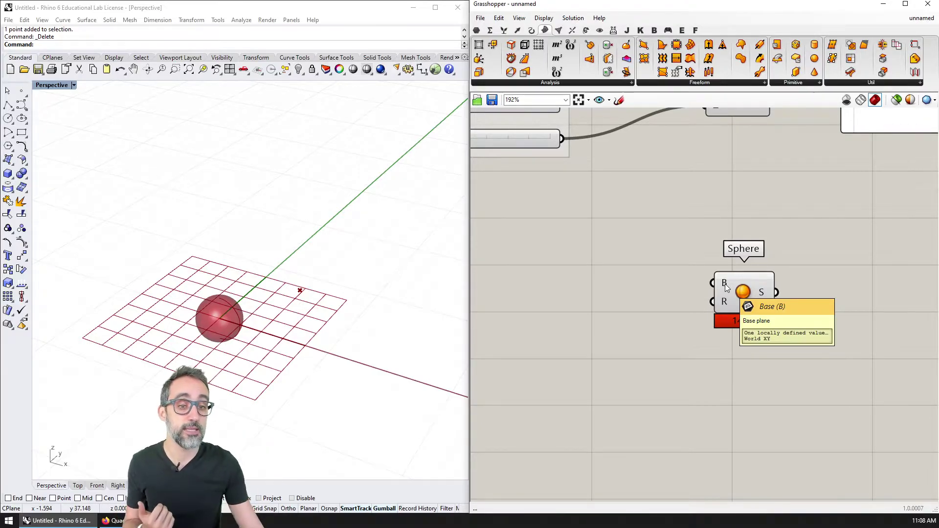
{"action": "mouse_move", "coordinate": [726, 302]}
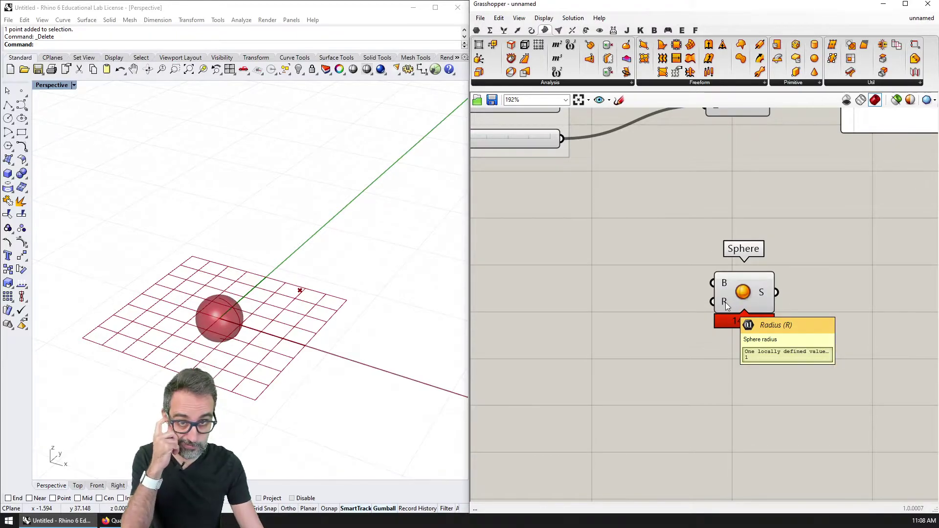
{"action": "scroll", "coordinate": [733, 294], "scroll_direction": "down", "scroll_amount": 2}
{"action": "mouse_move", "coordinate": [746, 288]}
{"action": "right_mouse_down"}
{"action": "mouse_move", "coordinate": [756, 296]}
{"action": "mouse_move", "coordinate": [724, 305]}
{"action": "mouse_move", "coordinate": [747, 278]}
{"action": "mouse_move", "coordinate": [738, 298]}
{"action": "right_mouse_up"}
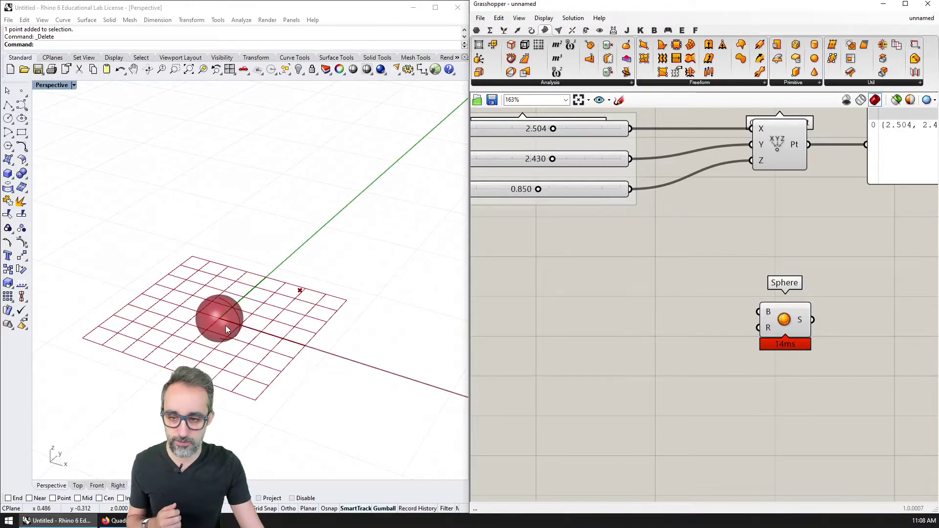
{"action": "scroll", "coordinate": [680, 276], "scroll_direction": "up", "scroll_amount": 2}
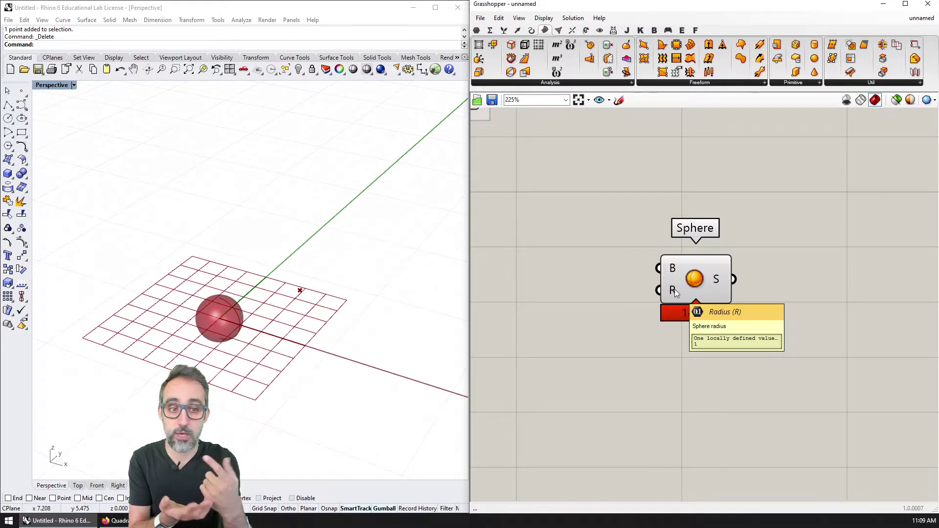
Add a Panel wired to the Sphere output, showing '0 Untrimmed Surface'.
{"action": "double_click", "coordinate": [757, 262]}
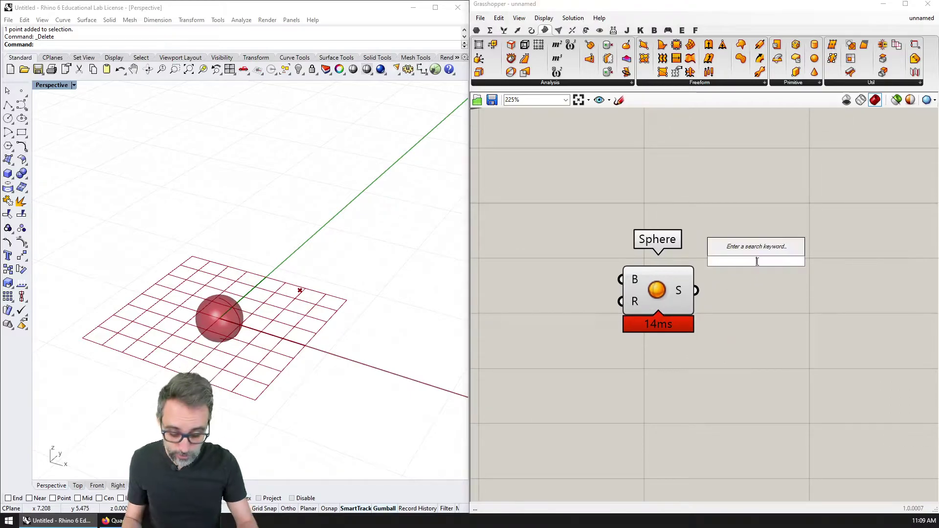
{"action": "type", "text": "panel"}
{"action": "key", "text": "Return"}
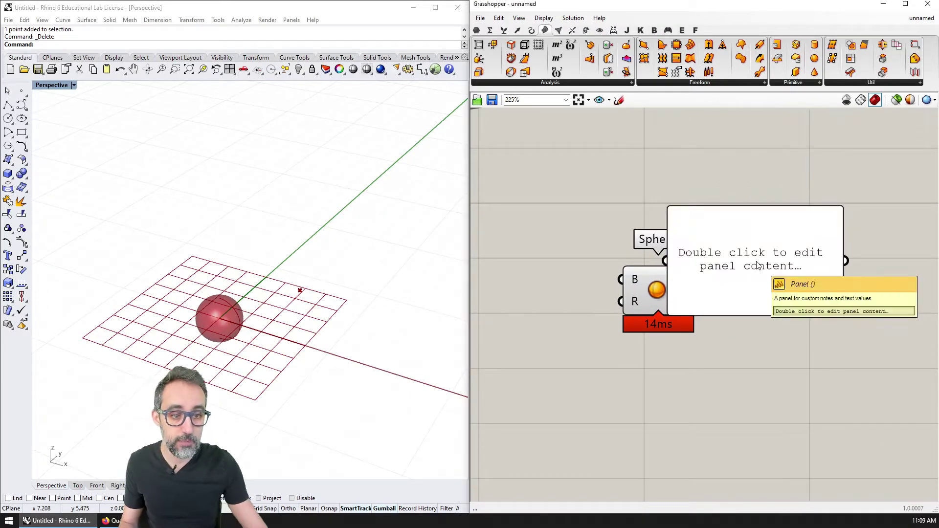
{"action": "left_click_drag", "start_coordinate": [690, 295], "coordinate": [745, 287]}
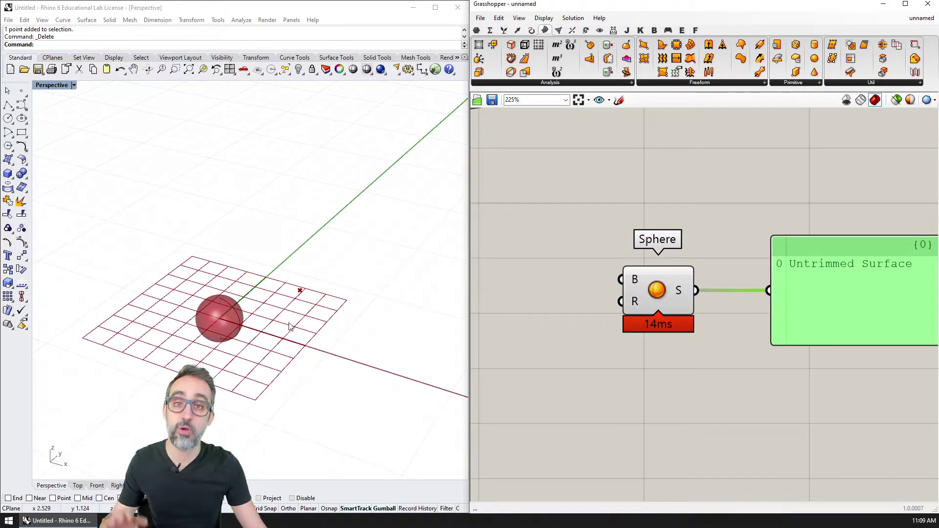
{"action": "scroll", "coordinate": [677, 322], "scroll_direction": "down", "scroll_amount": 2}
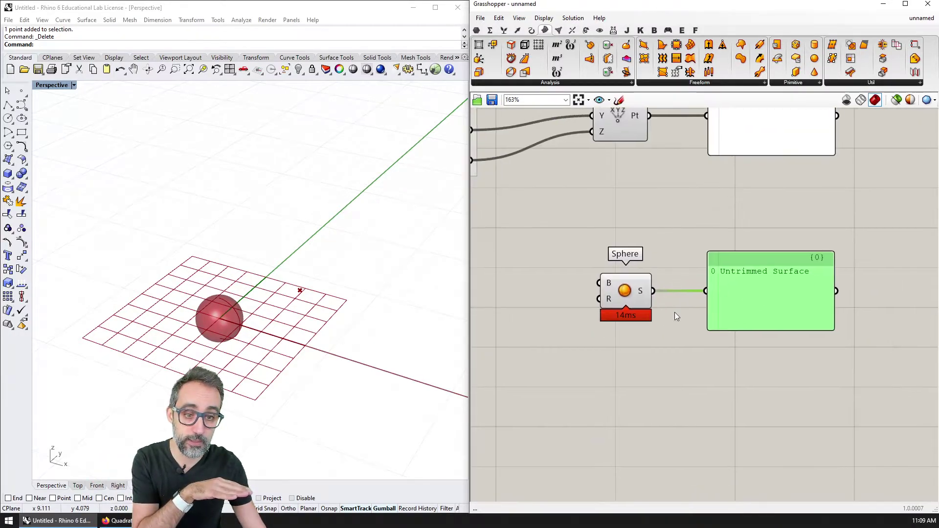
{"action": "scroll", "coordinate": [674, 312], "scroll_direction": "up", "scroll_amount": 1}
{"action": "mouse_move", "coordinate": [596, 303]}
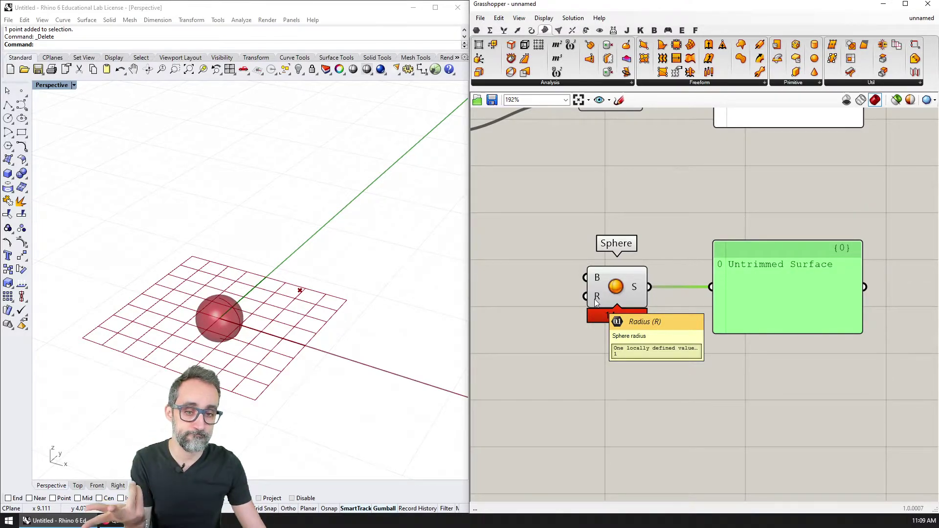
{"action": "right_click_drag", "start_coordinate": [178, 323], "coordinate": [207, 330]}
{"action": "scroll", "coordinate": [582, 301], "scroll_direction": "down", "scroll_amount": 2}
Duplicate the 0.850 Z slider, then delete the copy.
{"action": "right_click_drag", "start_coordinate": [589, 315], "coordinate": [696, 302]}
{"action": "left_click", "coordinate": [567, 205]}
{"action": "left_click_drag", "start_coordinate": [568, 204], "coordinate": [576, 280], "text": "alt"}
{"action": "key", "text": "Delete"}
{"action": "scroll", "coordinate": [577, 282], "scroll_direction": "down", "scroll_amount": 1}
{"action": "right_click_drag", "start_coordinate": [577, 282], "coordinate": [660, 277]}
Insert a new Number Slider with maximum 10 and two decimal places.
{"action": "right_click", "coordinate": [626, 298]}
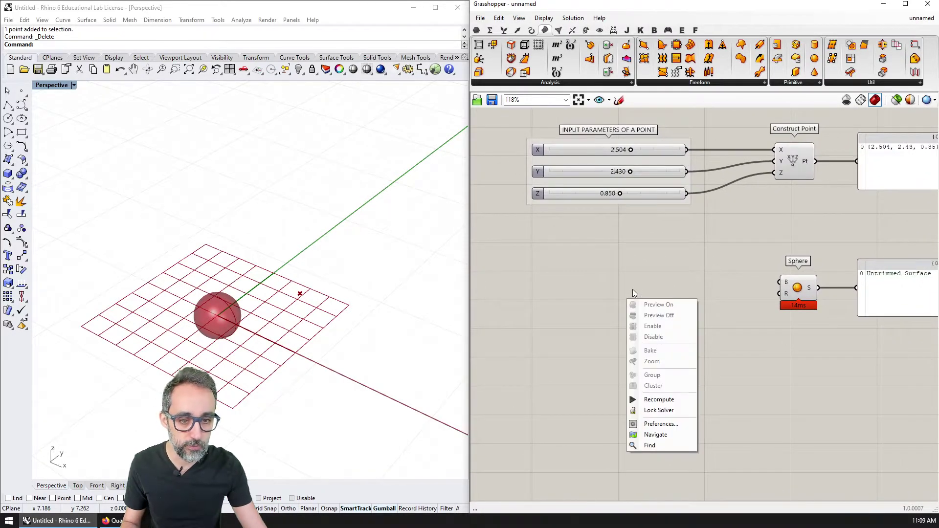
{"action": "double_click", "coordinate": [633, 289]}
{"action": "type", "text": "slider"}
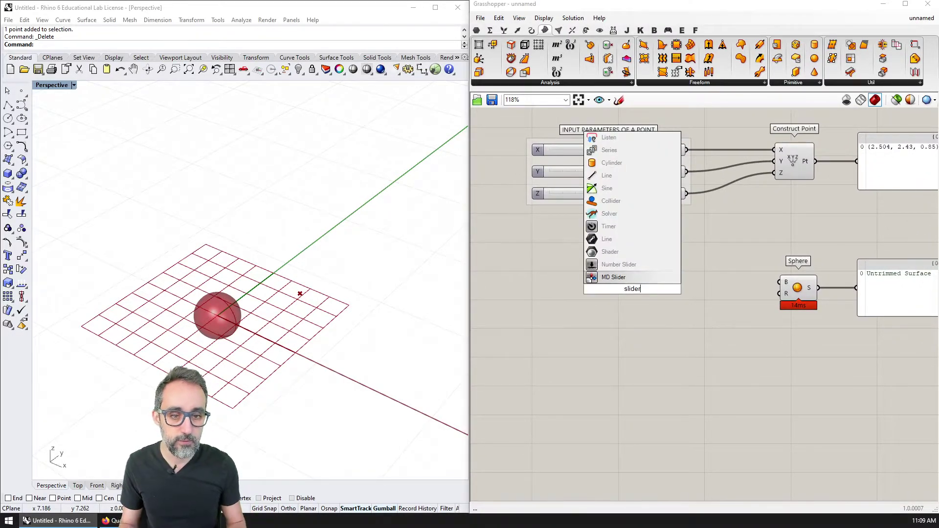
{"action": "key", "text": "Return"}
{"action": "scroll", "coordinate": [655, 283], "scroll_direction": "up", "scroll_amount": 3}
{"action": "right_click", "coordinate": [655, 287]}
{"action": "left_click", "coordinate": [684, 335]}
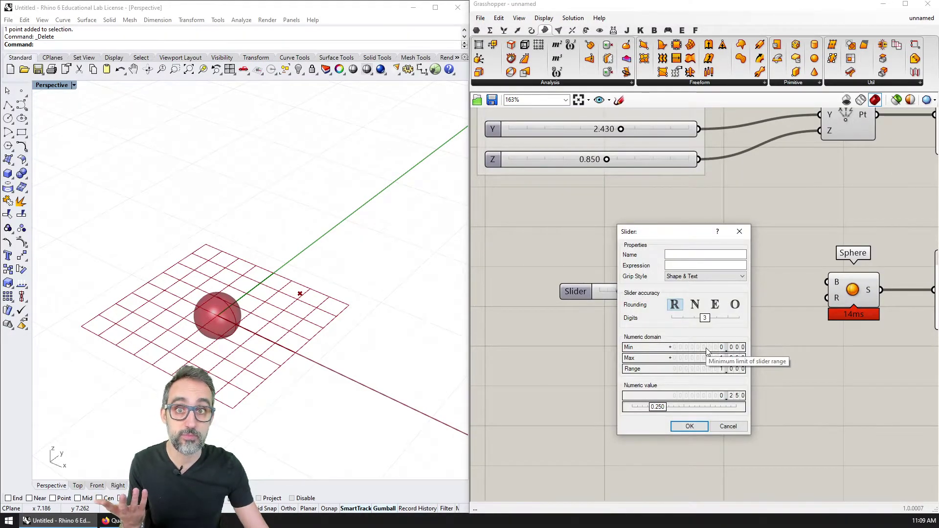
{"action": "double_click", "coordinate": [706, 358]}
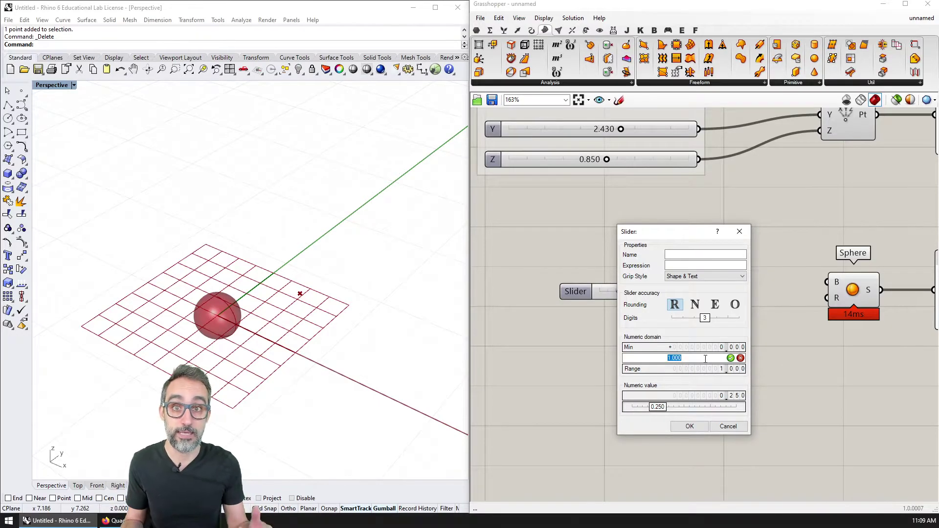
{"action": "key", "text": "Return"}
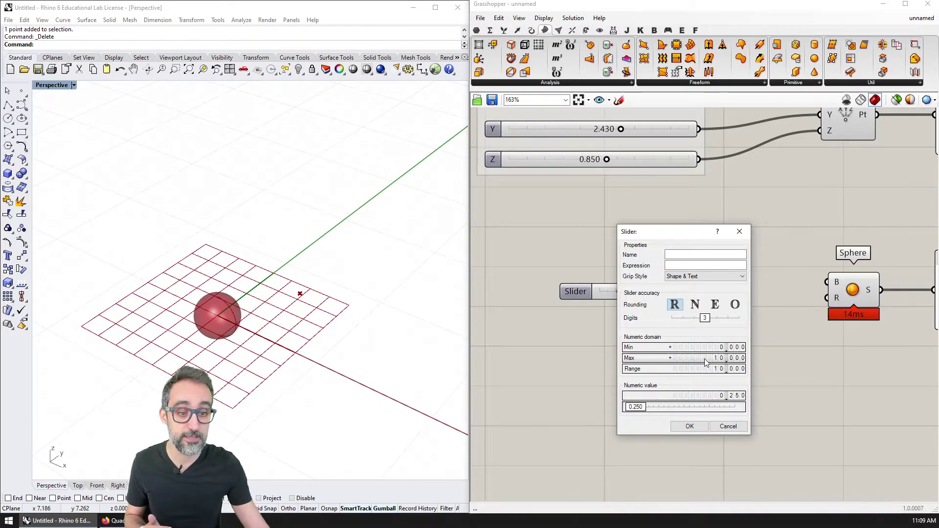
{"action": "left_click_drag", "start_coordinate": [705, 318], "coordinate": [653, 304]}
{"action": "left_click", "coordinate": [701, 427]}
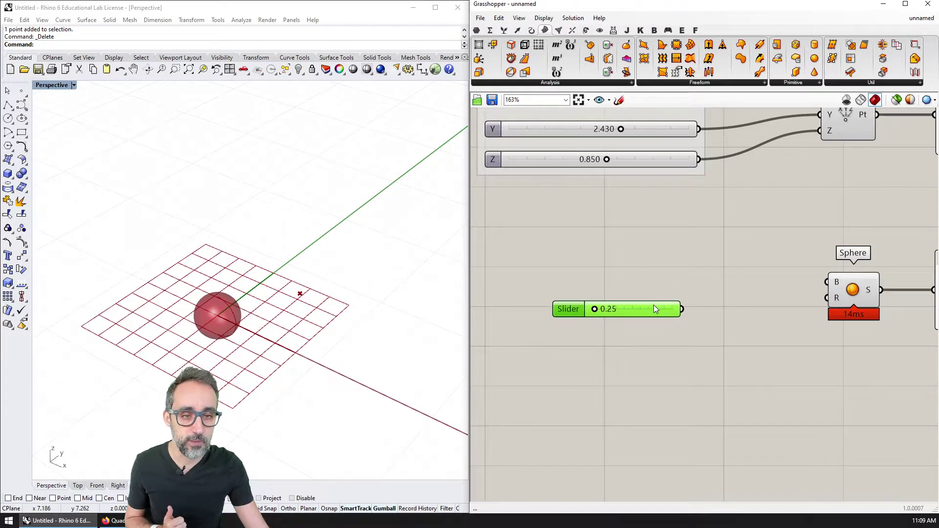
Name the slider RADIUS, wire it to the Sphere's R input, and set it to 2.34.
{"action": "right_click", "coordinate": [584, 310]}
{"action": "type", "text": "RADIUS"}
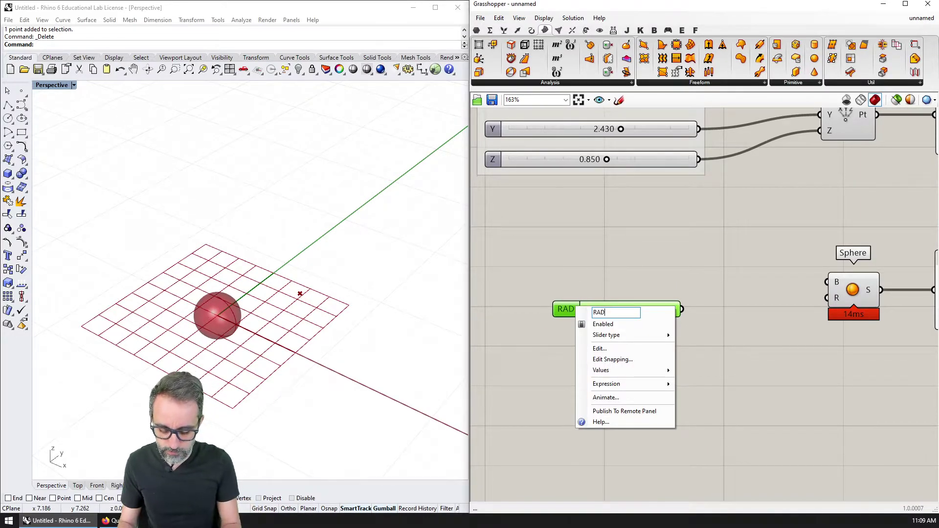
{"action": "key", "text": "Return"}
{"action": "left_click_drag", "start_coordinate": [691, 310], "coordinate": [828, 298]}
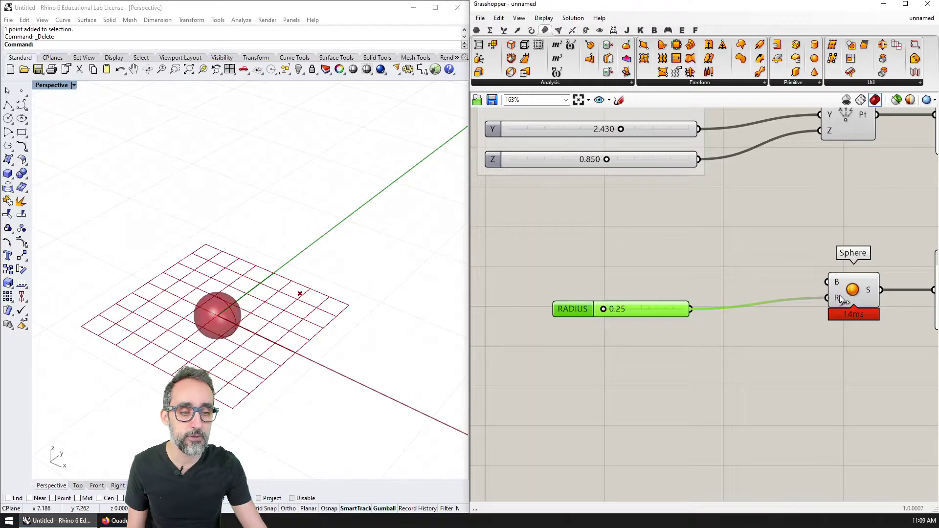
{"action": "left_click_drag", "start_coordinate": [649, 313], "coordinate": [629, 302]}
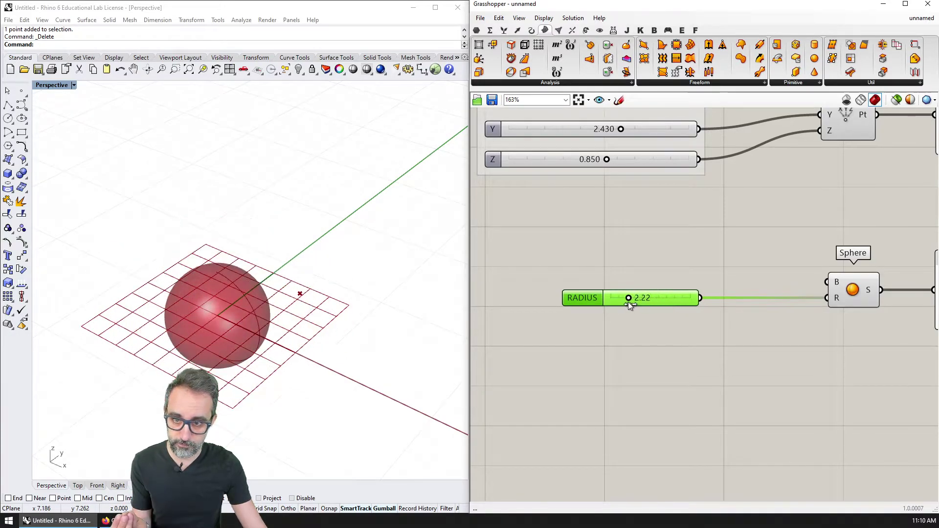
{"action": "right_click_drag", "start_coordinate": [708, 285], "coordinate": [631, 338]}
{"action": "scroll", "coordinate": [631, 338], "scroll_direction": "down", "scroll_amount": 2}
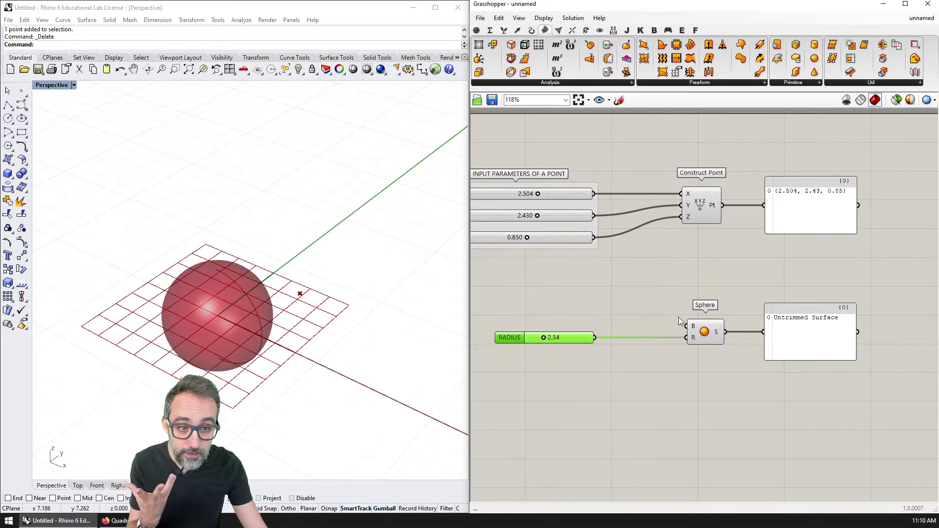
{"action": "scroll", "coordinate": [679, 317], "scroll_direction": "up", "scroll_amount": 1}
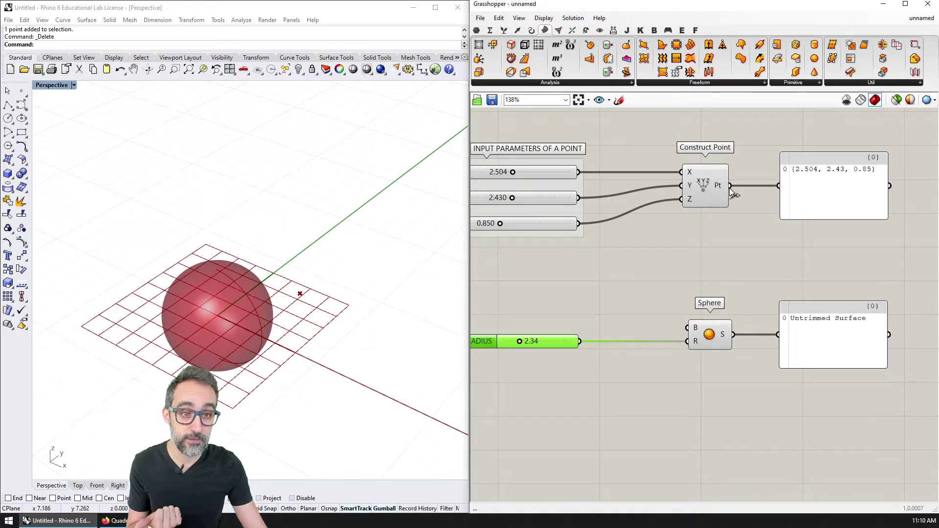
Centre the sphere on the constructed point and try X values 2.278 and 2.052.
{"action": "left_click_drag", "start_coordinate": [730, 187], "coordinate": [694, 332]}
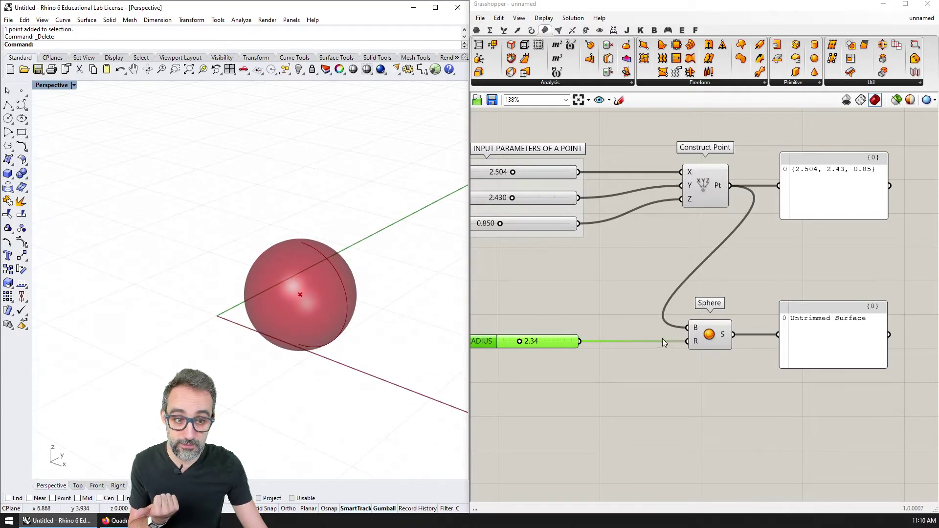
{"action": "scroll", "coordinate": [705, 335], "scroll_direction": "down", "scroll_amount": 2}
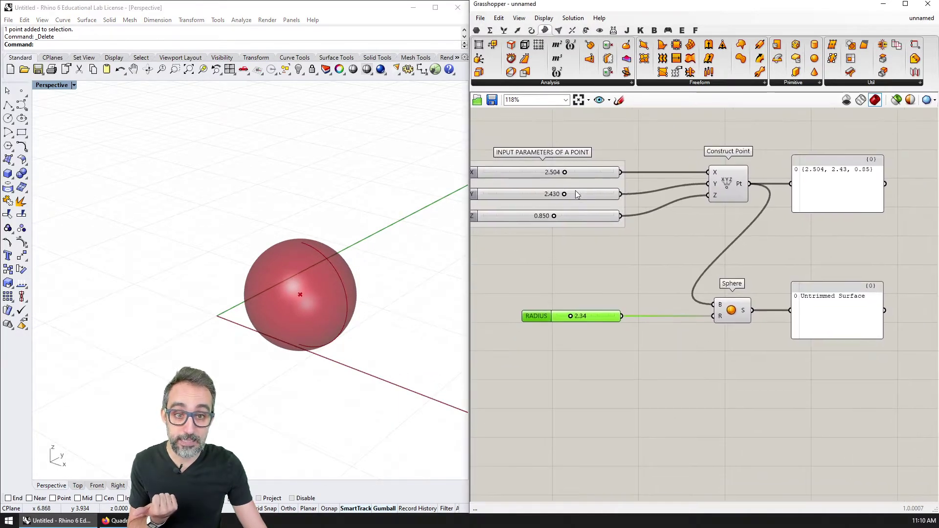
{"action": "mouse_move", "coordinate": [565, 174]}
{"action": "left_mouse_down"}
{"action": "mouse_move", "coordinate": [541, 174]}
{"action": "mouse_move", "coordinate": [563, 173]}
{"action": "left_mouse_up"}
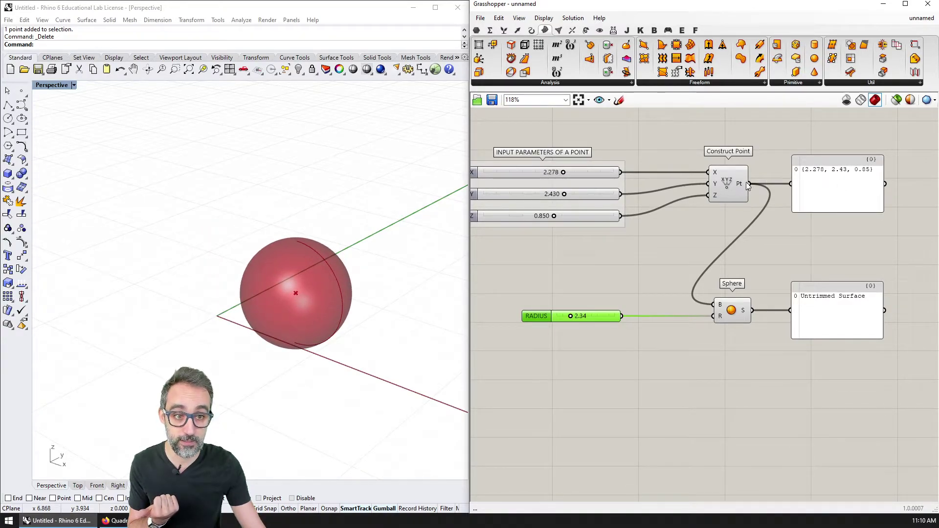
{"action": "left_click_drag", "start_coordinate": [563, 172], "coordinate": [580, 216]}
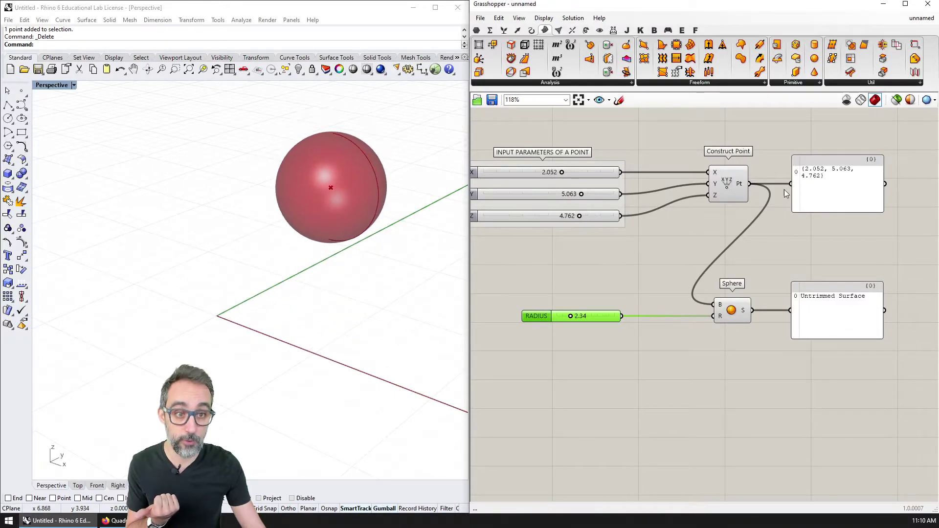
{"action": "right_click_drag", "start_coordinate": [651, 193], "coordinate": [670, 210]}
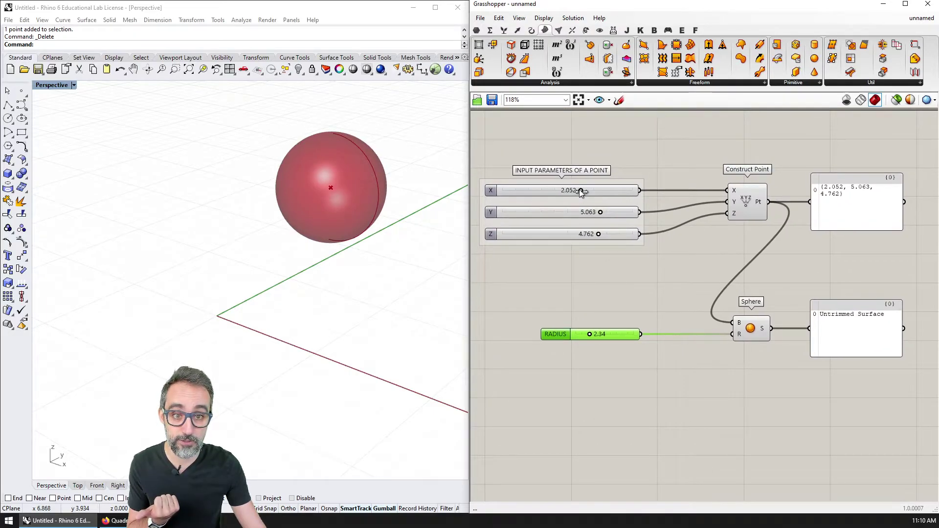
Test the sliders: X -2.311, Y -0.503, Z -1.180, radius 0.81, then X 3.556.
{"action": "left_click_drag", "start_coordinate": [581, 191], "coordinate": [598, 190]}
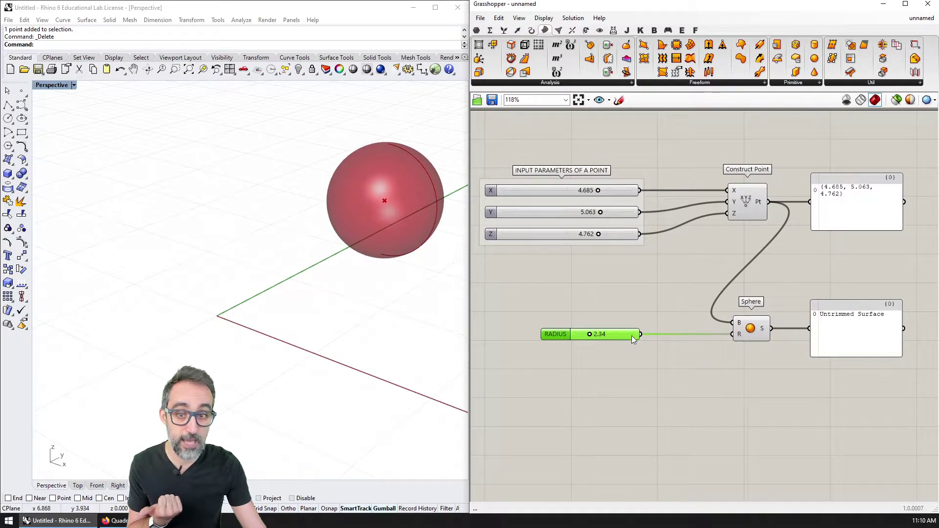
{"action": "left_click_drag", "start_coordinate": [597, 190], "coordinate": [553, 190]}
{"action": "left_click_drag", "start_coordinate": [601, 211], "coordinate": [560, 235]}
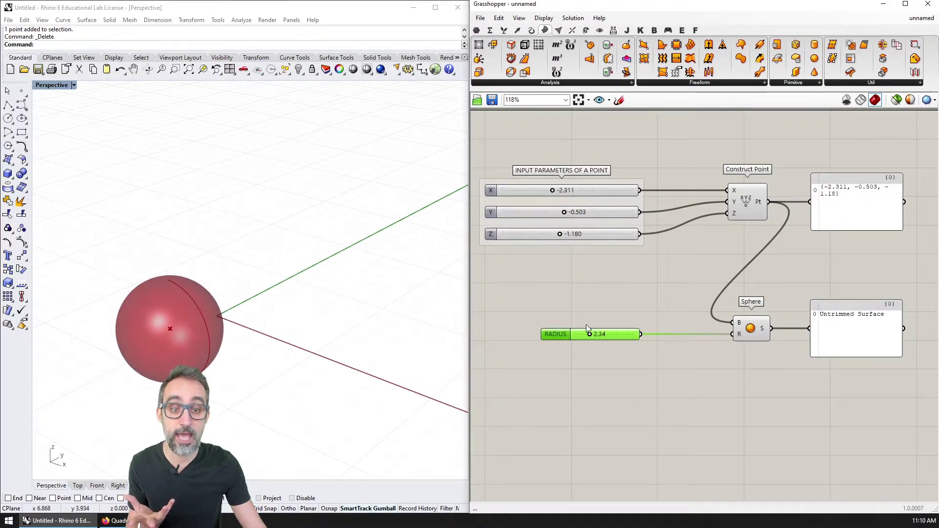
{"action": "left_click_drag", "start_coordinate": [591, 337], "coordinate": [582, 337]}
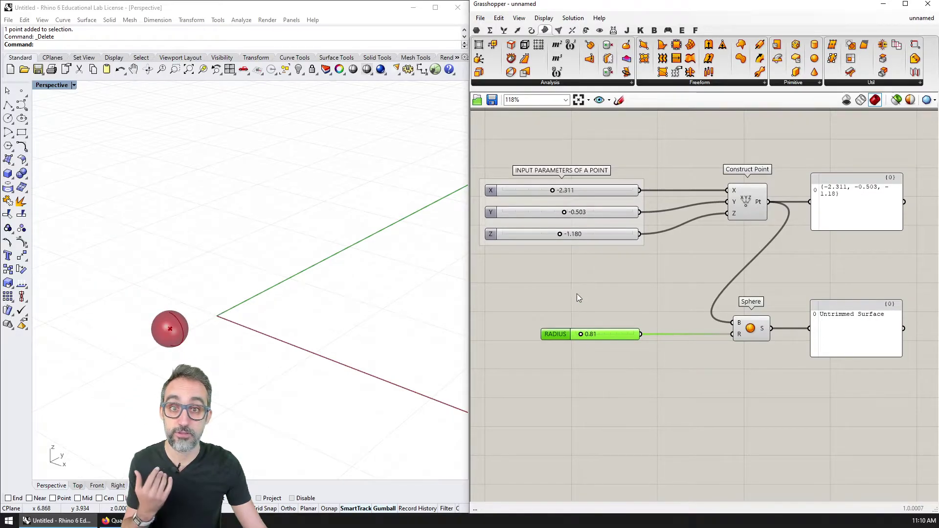
{"action": "left_click_drag", "start_coordinate": [553, 190], "coordinate": [588, 234]}
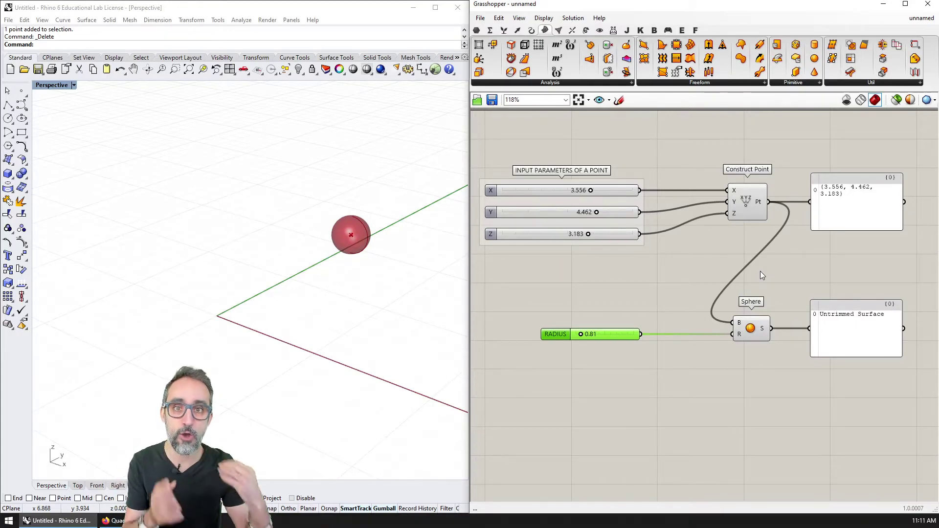
Set the point's X slider to 3.684.
{"action": "scroll", "coordinate": [706, 185], "scroll_direction": "up", "scroll_amount": 2}
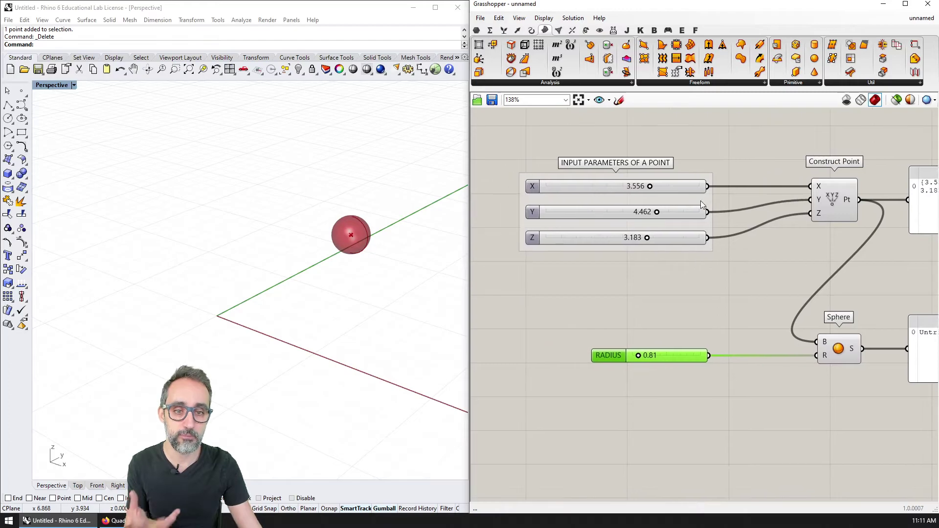
{"action": "left_click_drag", "start_coordinate": [650, 186], "coordinate": [659, 213]}
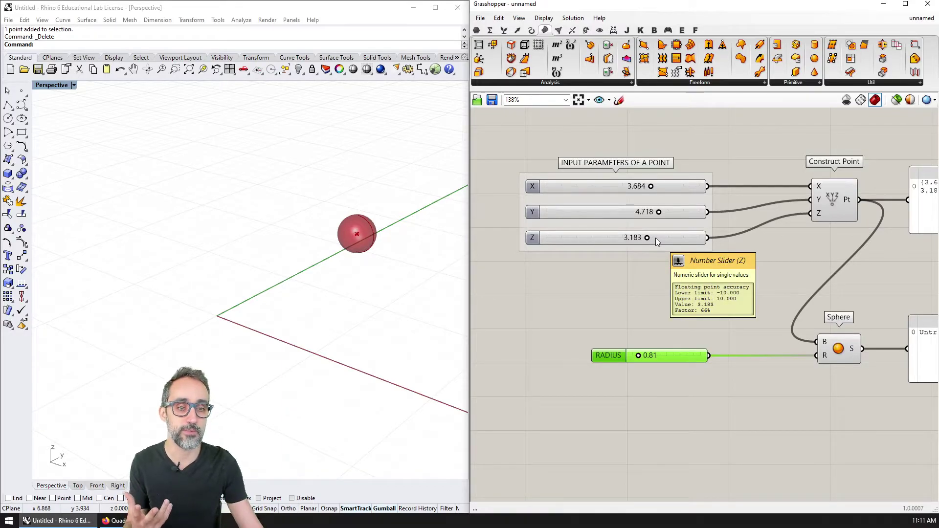
{"action": "scroll", "coordinate": [776, 289], "scroll_direction": "down", "scroll_amount": 2}
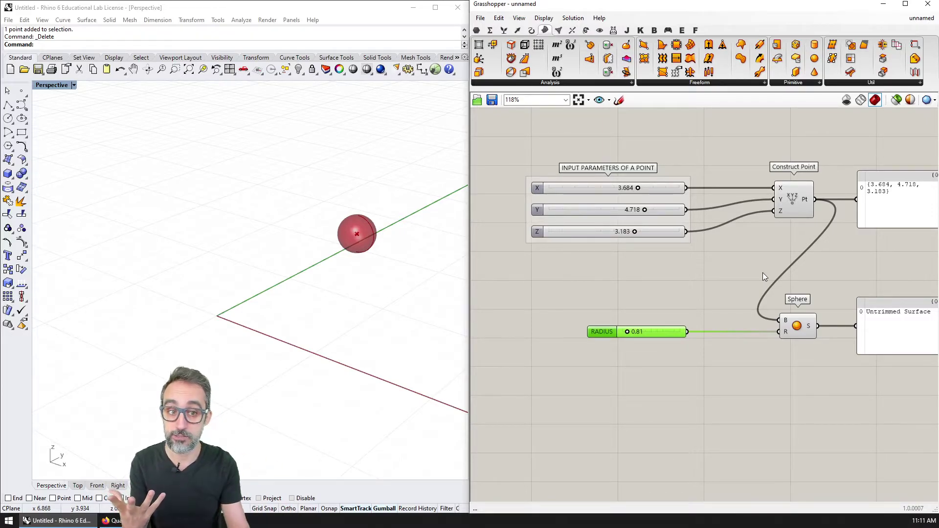
Lengthen the RADIUS slider and raise the radius to 1.94 for a larger sphere.
{"action": "scroll", "coordinate": [762, 272], "scroll_direction": "up", "scroll_amount": 2}
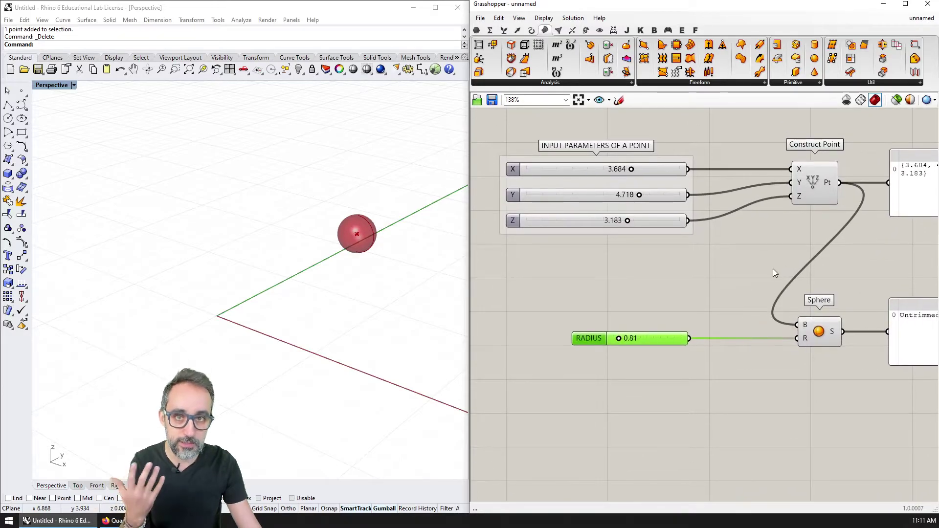
{"action": "left_click_drag", "start_coordinate": [652, 342], "coordinate": [691, 337]}
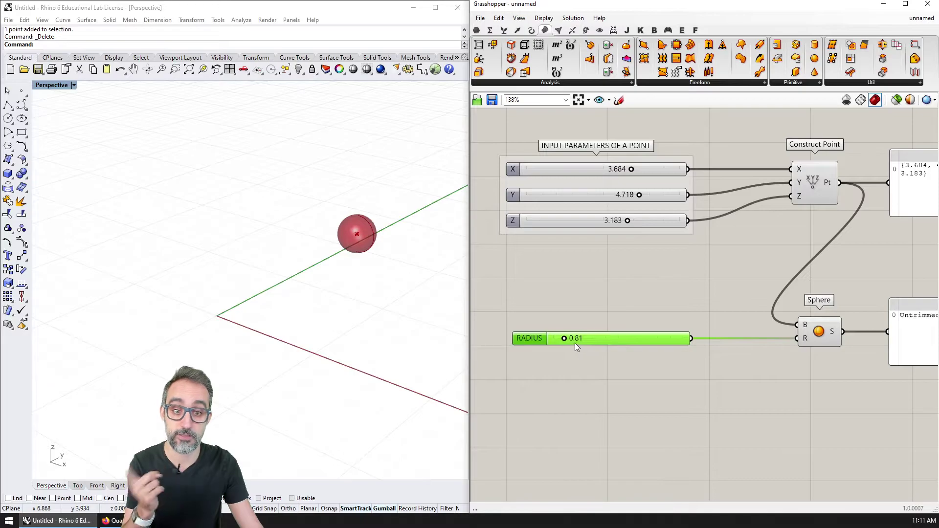
{"action": "mouse_move", "coordinate": [564, 339]}
{"action": "left_mouse_down"}
{"action": "mouse_move", "coordinate": [594, 339]}
{"action": "mouse_move", "coordinate": [580, 339]}
{"action": "left_mouse_up"}
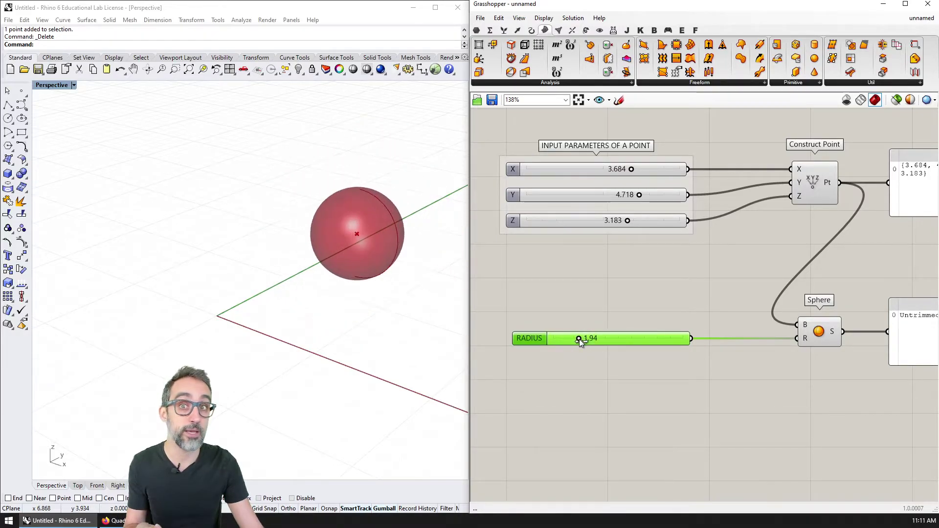
{"action": "scroll", "coordinate": [647, 280], "scroll_direction": "down", "scroll_amount": 2}
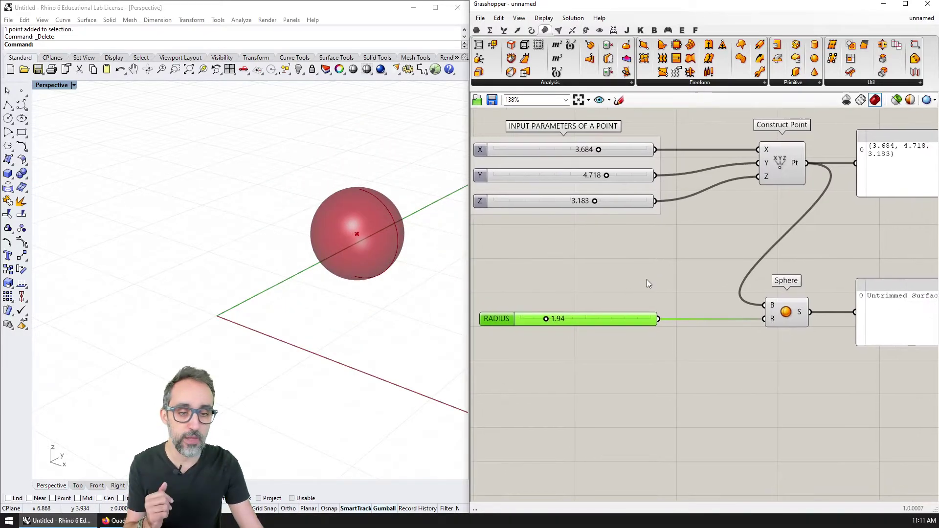
{"action": "right_click_drag", "start_coordinate": [668, 257], "coordinate": [690, 259]}
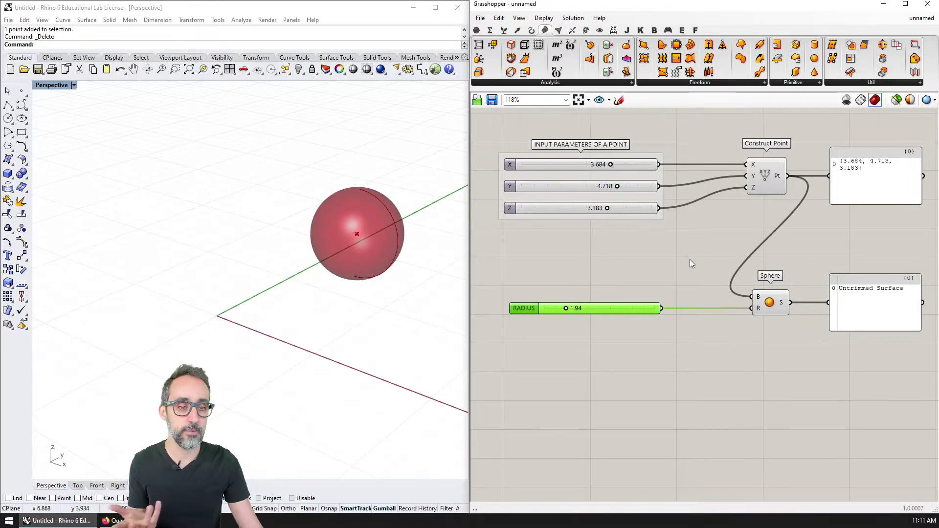
Place a Cone component from Surface > Primitive below the sphere setup.
{"action": "left_click", "coordinate": [799, 84]}
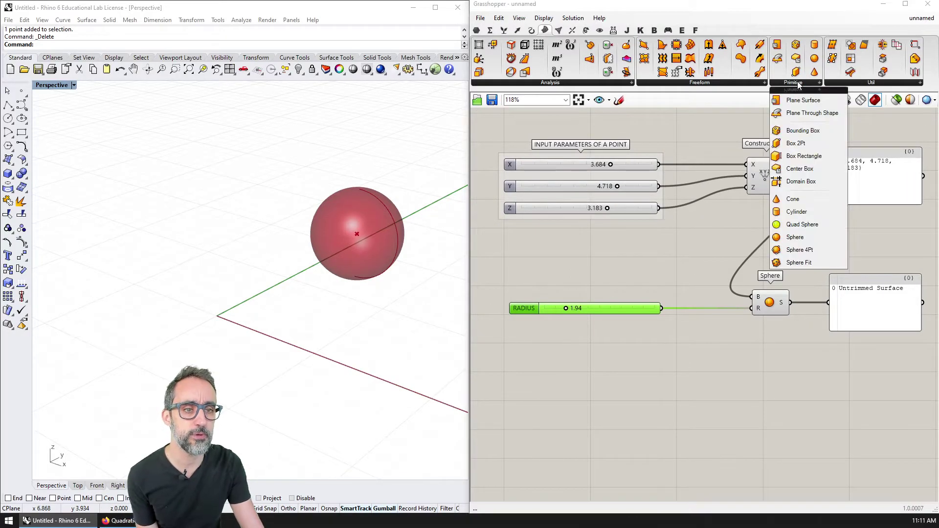
{"action": "left_click", "coordinate": [799, 198]}
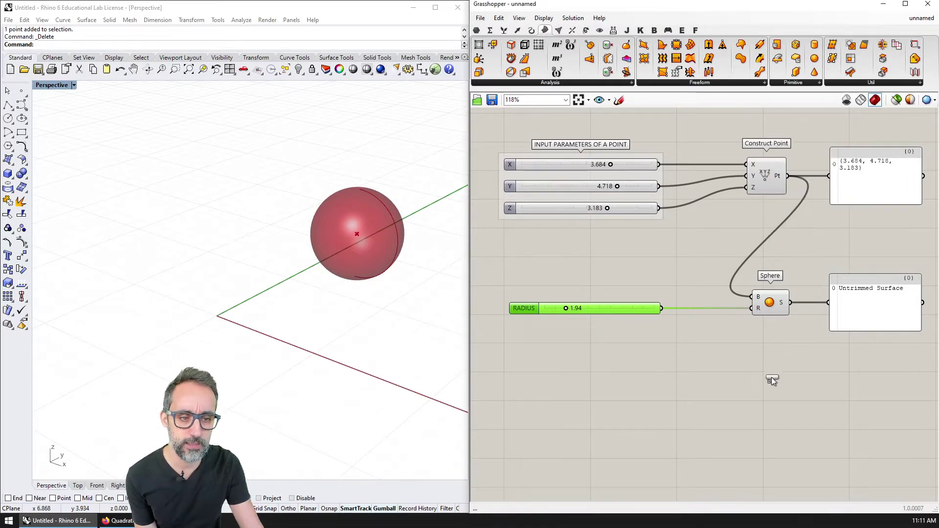
{"action": "left_click", "coordinate": [772, 389]}
{"action": "scroll", "coordinate": [745, 295], "scroll_direction": "up", "scroll_amount": 3}
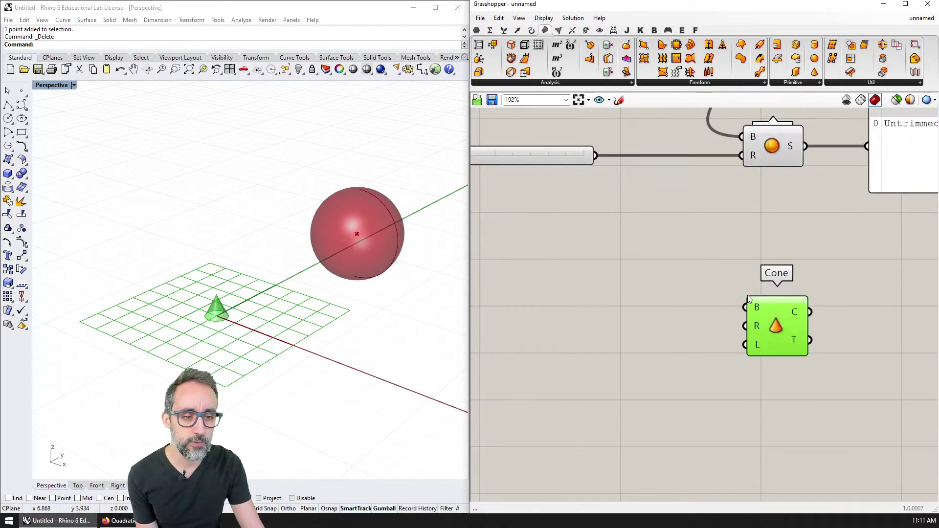
{"action": "mouse_move", "coordinate": [756, 322]}
{"action": "mouse_move", "coordinate": [756, 347]}
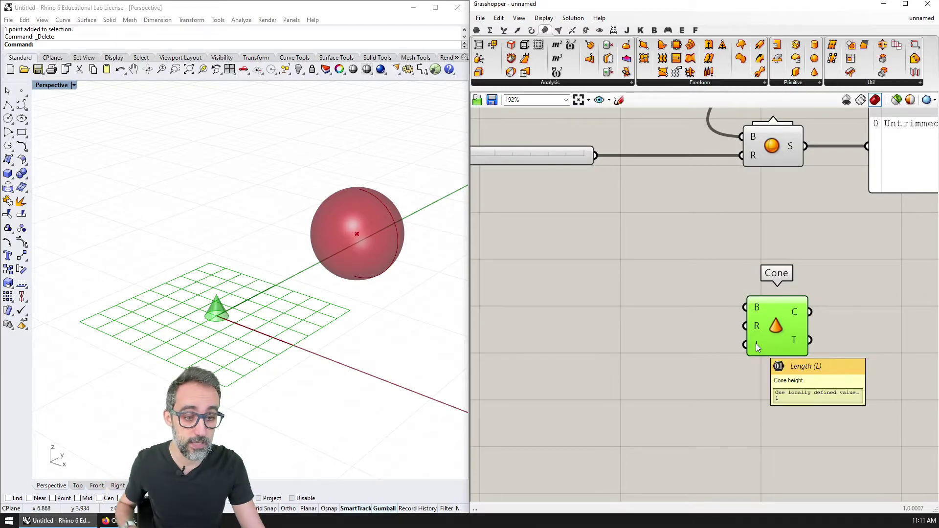
{"action": "scroll", "coordinate": [756, 343], "scroll_direction": "down", "scroll_amount": 3}
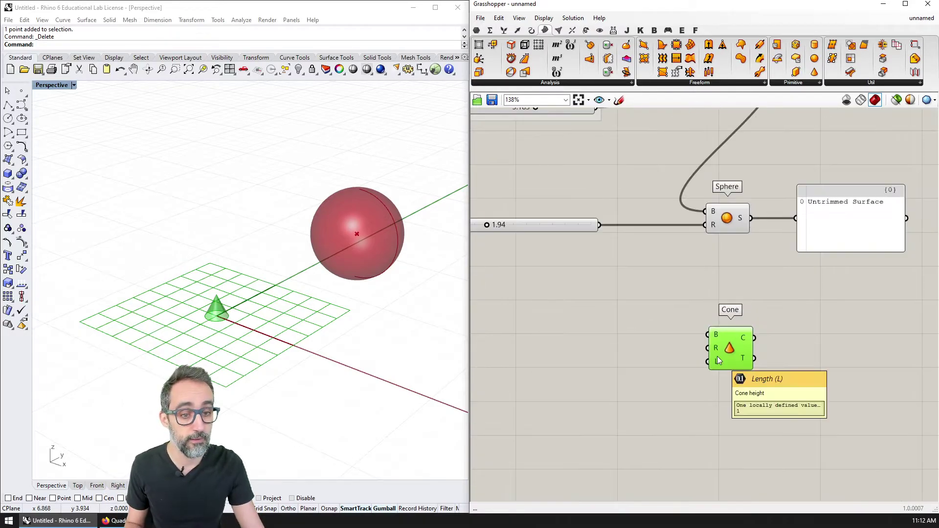
{"action": "scroll", "coordinate": [717, 356], "scroll_direction": "down", "scroll_amount": 2}
Move the RADIUS slider, Sphere and output panel up beneath the point inputs.
{"action": "left_click_drag", "start_coordinate": [750, 119], "coordinate": [517, 201]}
{"action": "left_click", "coordinate": [615, 244]}
{"action": "left_click_drag", "start_coordinate": [919, 224], "coordinate": [606, 205]}
{"action": "left_click", "coordinate": [758, 210]}
{"action": "left_click_drag", "start_coordinate": [825, 198], "coordinate": [863, 195]}
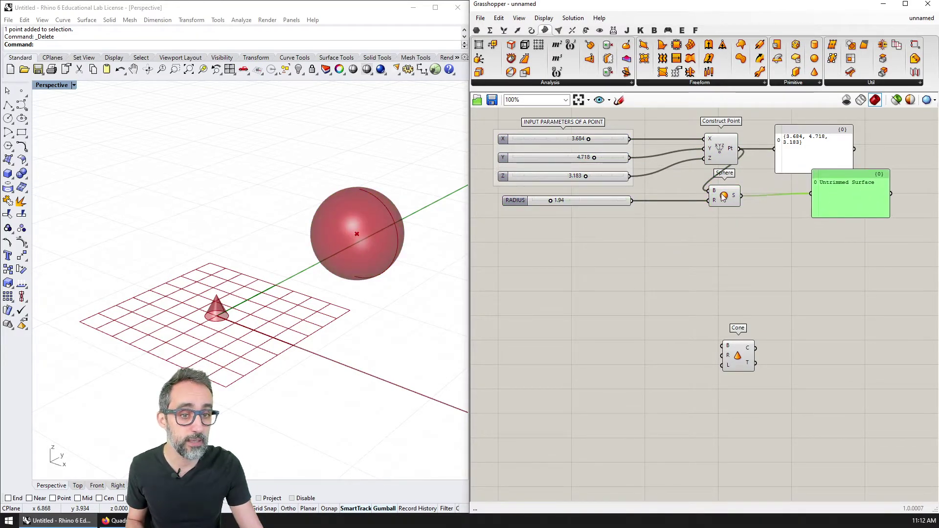
{"action": "key", "text": "ctrl+z"}
{"action": "key", "text": "ctrl+z"}
{"action": "left_click_drag", "start_coordinate": [831, 290], "coordinate": [485, 204]}
{"action": "left_click_drag", "start_coordinate": [614, 259], "coordinate": [609, 212]}
{"action": "left_click", "coordinate": [624, 234]}
{"action": "scroll", "coordinate": [631, 274], "scroll_direction": "up", "scroll_amount": 2}
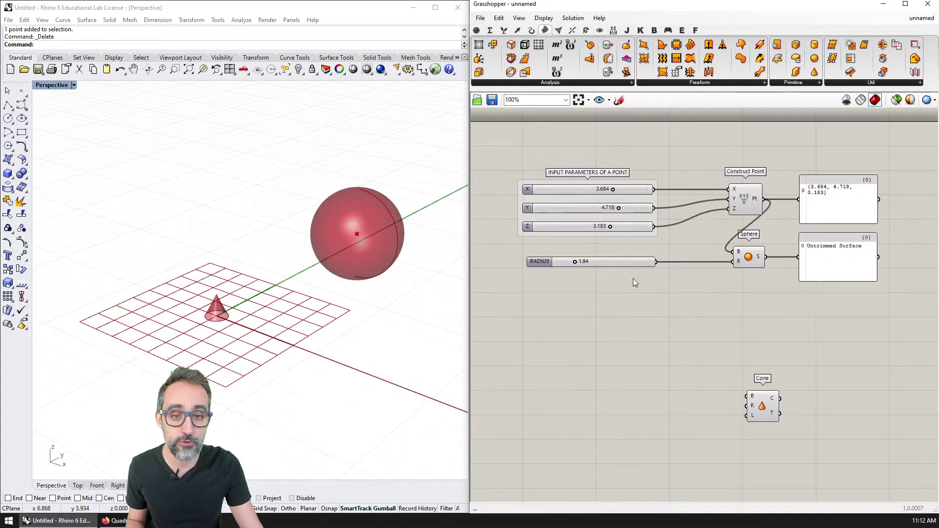
Add the RADIUS slider to the INPUT PARAMETERS OF A POINT group.
{"action": "right_click", "coordinate": [642, 279]}
{"action": "left_click", "coordinate": [626, 280]}
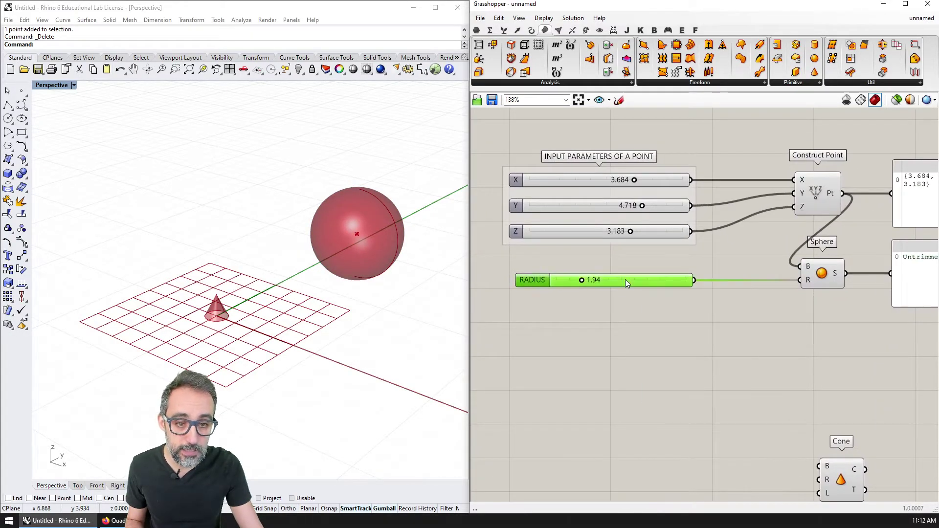
{"action": "right_click_drag", "start_coordinate": [697, 317], "coordinate": [659, 236]}
{"action": "right_click", "coordinate": [657, 228]}
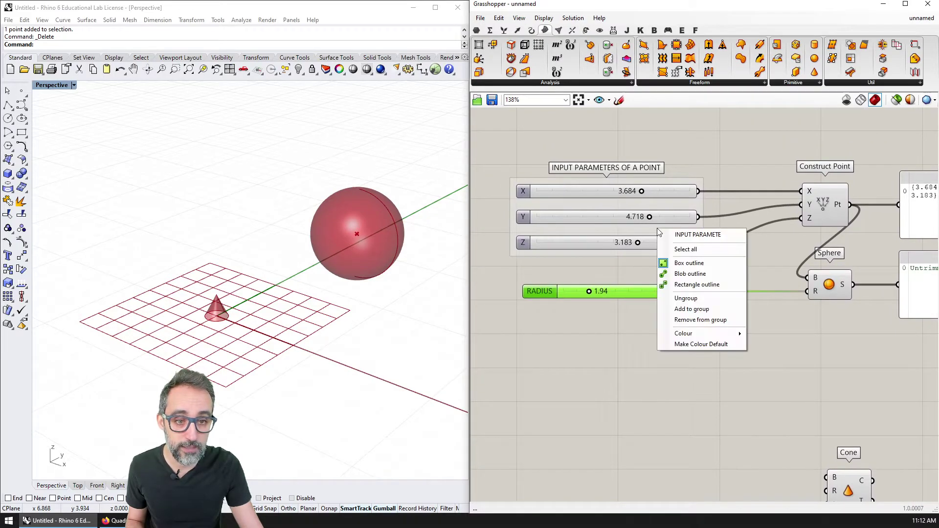
{"action": "left_click", "coordinate": [690, 309]}
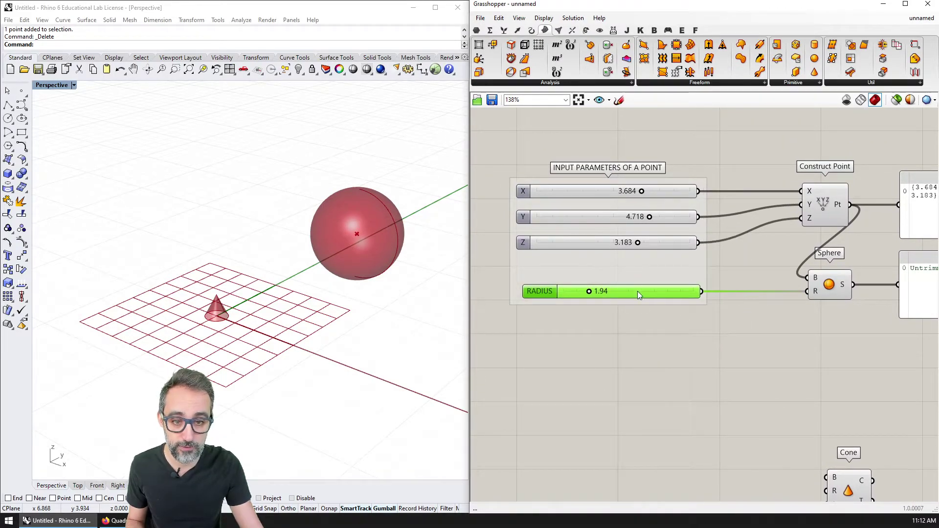
{"action": "left_click", "coordinate": [695, 321]}
{"action": "scroll", "coordinate": [655, 306], "scroll_direction": "down", "scroll_amount": 2}
Shift the Sphere component and Untrimmed Surface panel to the right.
{"action": "right_click_drag", "start_coordinate": [655, 306], "coordinate": [548, 288]}
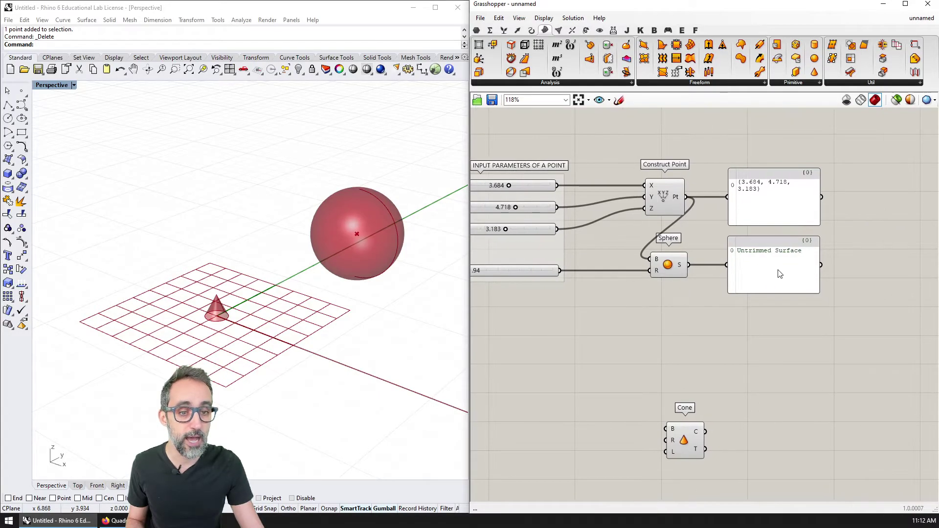
{"action": "left_click_drag", "start_coordinate": [828, 267], "coordinate": [851, 268]}
{"action": "left_click_drag", "start_coordinate": [676, 269], "coordinate": [720, 271], "text": "shift"}
{"action": "left_click", "coordinate": [732, 305]}
{"action": "right_click_drag", "start_coordinate": [732, 305], "coordinate": [753, 311]}
{"action": "scroll", "coordinate": [753, 312], "scroll_direction": "down", "scroll_amount": 2}
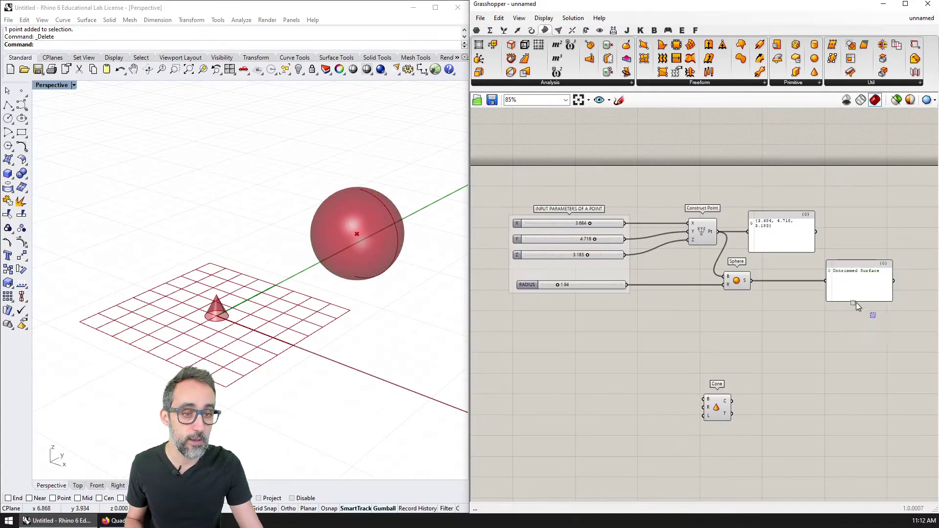
Group Construct Point, Sphere and both output panels with Ctrl+G.
{"action": "left_click_drag", "start_coordinate": [876, 315], "coordinate": [676, 195]}
{"action": "key", "text": "ctrl+g"}
{"action": "left_click", "coordinate": [761, 351]}
{"action": "right_click_drag", "start_coordinate": [735, 338], "coordinate": [727, 299]}
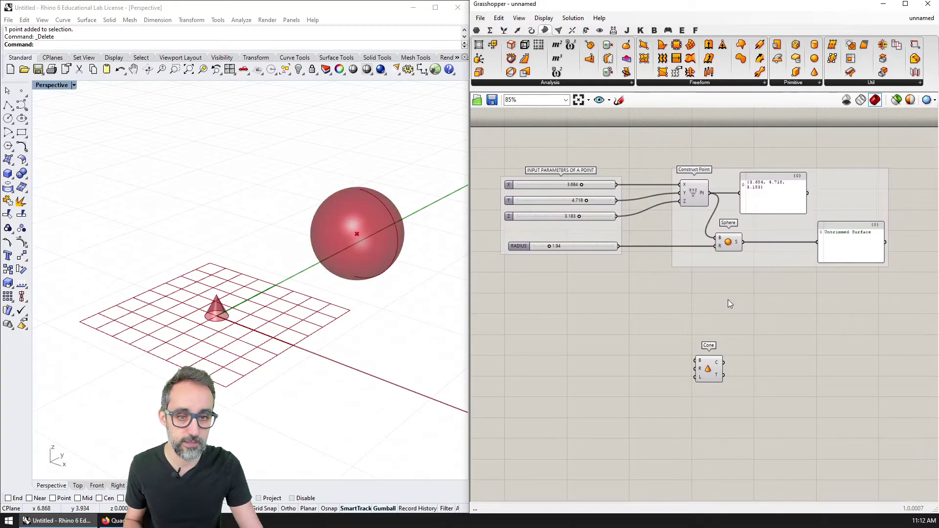
{"action": "left_click_drag", "start_coordinate": [479, 151], "coordinate": [720, 305]}
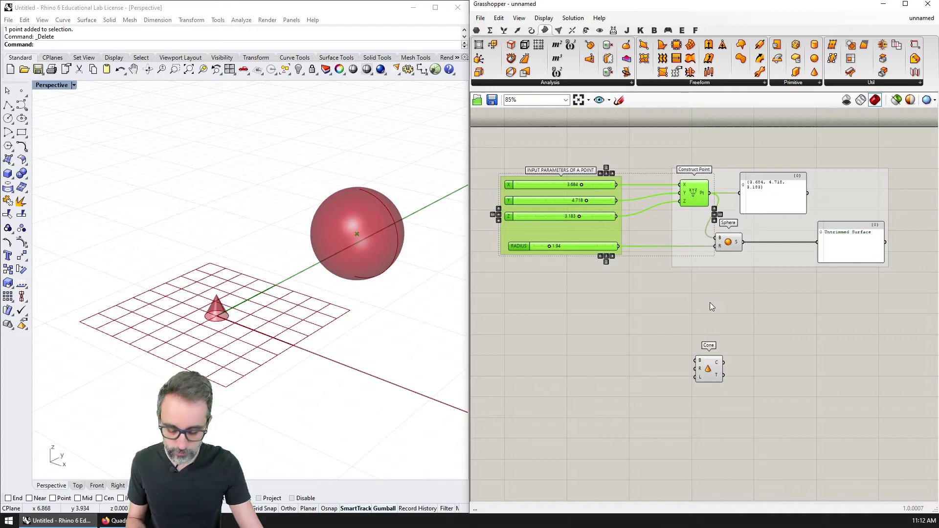
Duplicate the slider group and Construct Point, wiring the point and RADIUS into the Cone.
{"action": "left_click_drag", "start_coordinate": [699, 191], "coordinate": [700, 334], "text": "alt"}
{"action": "left_click_drag", "start_coordinate": [711, 370], "coordinate": [763, 357]}
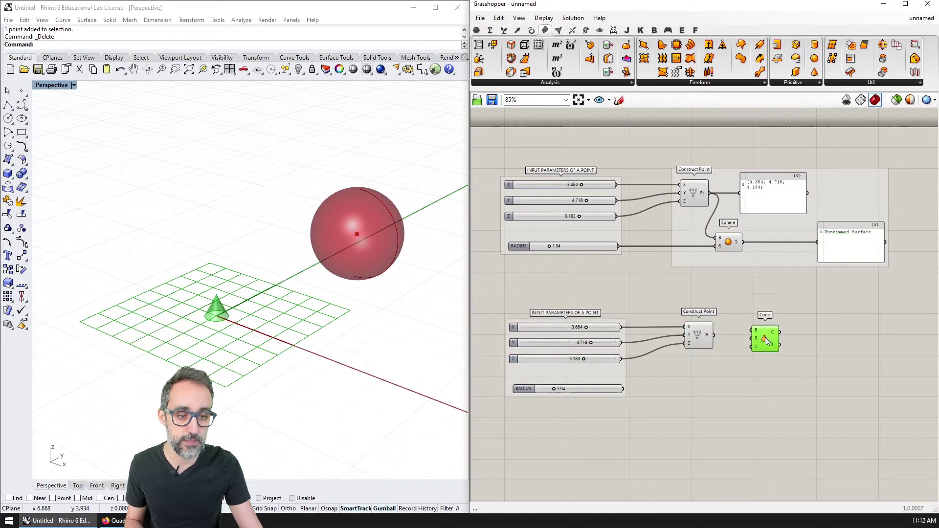
{"action": "scroll", "coordinate": [736, 344], "scroll_direction": "up", "scroll_amount": 4}
{"action": "left_click_drag", "start_coordinate": [698, 328], "coordinate": [870, 307]}
{"action": "scroll", "coordinate": [724, 362], "scroll_direction": "down", "scroll_amount": 2}
{"action": "left_click_drag", "start_coordinate": [665, 369], "coordinate": [663, 360]}
{"action": "left_click_drag", "start_coordinate": [644, 289], "coordinate": [626, 333]}
Copy the RADIUS slider, rename it LENGTH, and wire it to the Cone's length.
{"action": "left_click_drag", "start_coordinate": [624, 367], "coordinate": [628, 386], "text": "alt"}
{"action": "right_click", "coordinate": [566, 388]}
{"action": "type", "text": "LENGTH"}
{"action": "key", "text": "Return"}
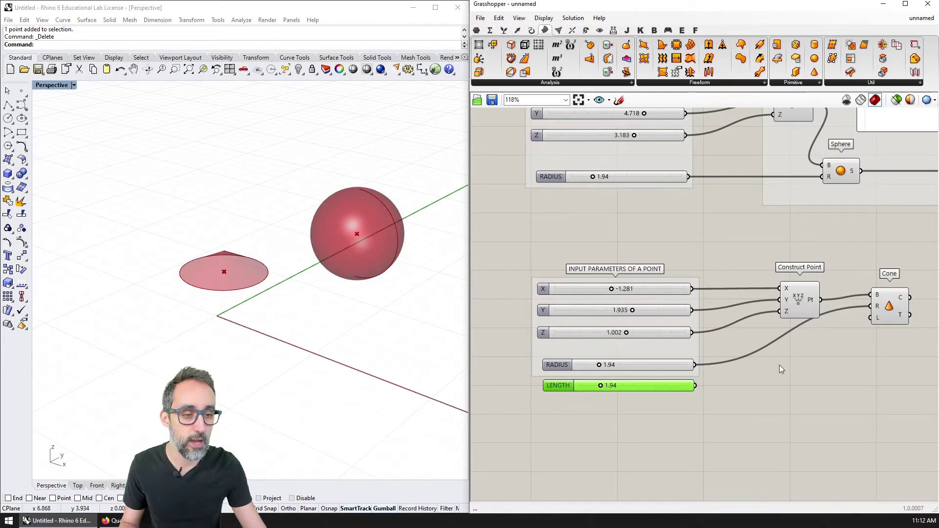
{"action": "left_click_drag", "start_coordinate": [697, 386], "coordinate": [870, 318]}
Add the LENGTH slider to the cone's input slider group.
{"action": "left_click_drag", "start_coordinate": [625, 407], "coordinate": [621, 352]}
{"action": "right_click", "coordinate": [633, 390]}
{"action": "right_click", "coordinate": [631, 353]}
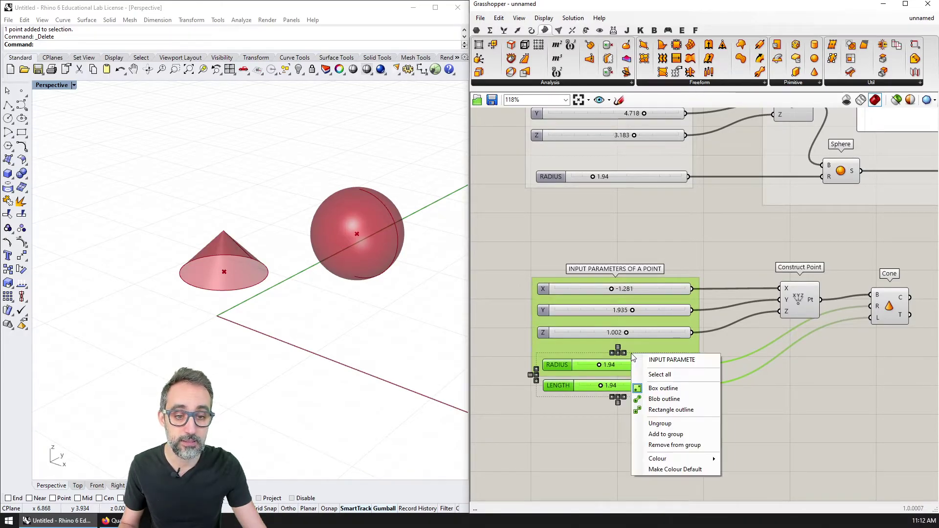
{"action": "left_click", "coordinate": [659, 433]}
{"action": "left_click", "coordinate": [659, 431]}
{"action": "right_click_drag", "start_coordinate": [736, 418], "coordinate": [726, 338]}
Move the cone further left by lowering its X slider.
{"action": "left_click_drag", "start_coordinate": [583, 230], "coordinate": [566, 230]}
{"action": "right_click_drag", "start_coordinate": [768, 239], "coordinate": [748, 321]}
{"action": "left_click", "coordinate": [742, 127]}
{"action": "left_click", "coordinate": [750, 320]}
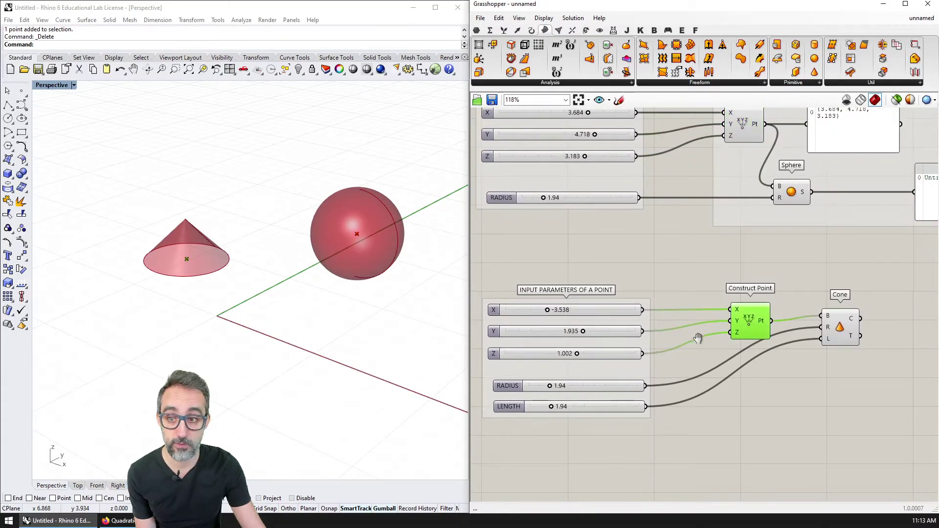
{"action": "right_click_drag", "start_coordinate": [696, 345], "coordinate": [762, 277]}
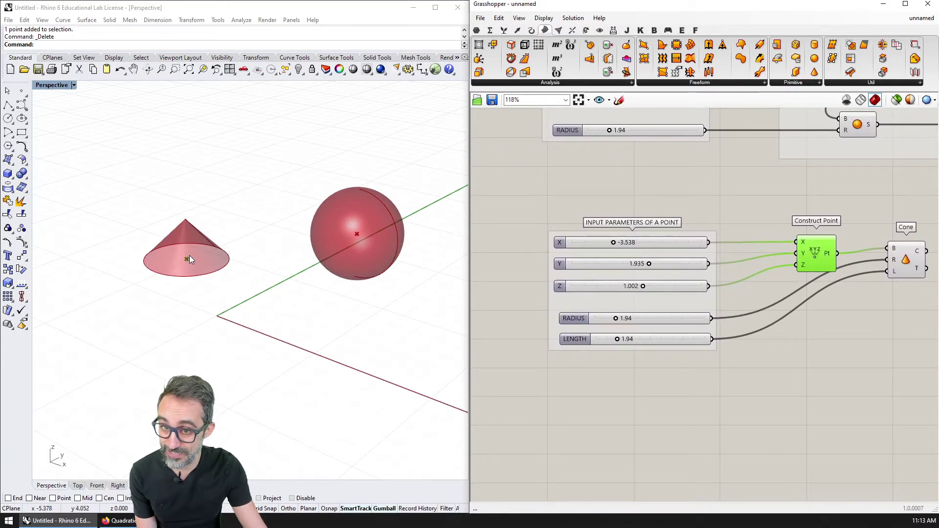
Set the cone's Y to 1.860, RADIUS to 1.01 and LENGTH to 3.87.
{"action": "left_click_drag", "start_coordinate": [649, 264], "coordinate": [642, 289]}
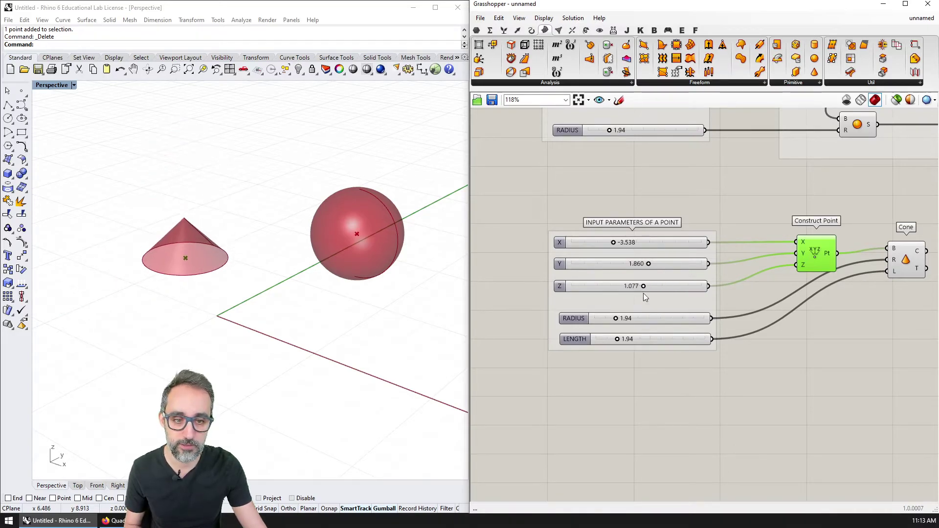
{"action": "left_click_drag", "start_coordinate": [616, 318], "coordinate": [640, 346]}
{"action": "right_click_drag", "start_coordinate": [640, 350], "coordinate": [572, 364]}
{"action": "scroll", "coordinate": [571, 364], "scroll_direction": "down", "scroll_amount": 2}
{"action": "right_click_drag", "start_coordinate": [675, 391], "coordinate": [718, 374]}
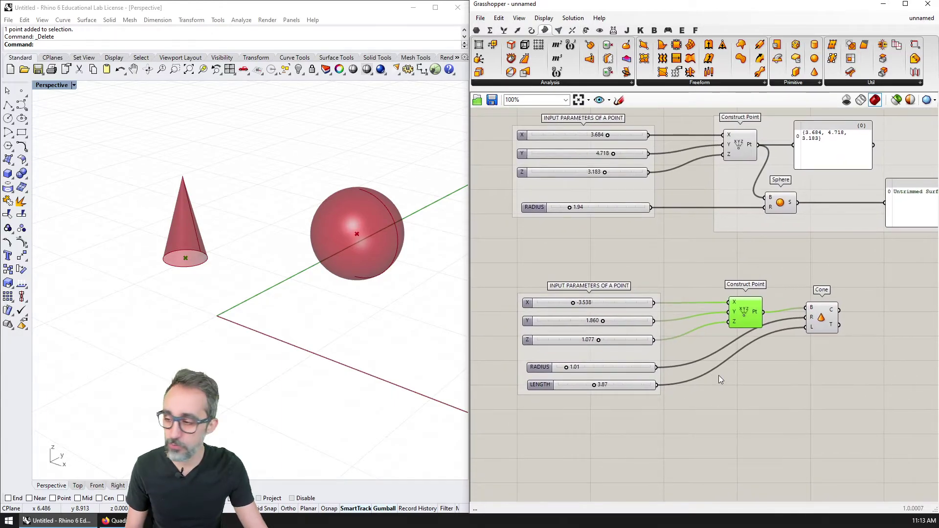
{"action": "left_click", "coordinate": [821, 318]}
{"action": "left_click", "coordinate": [797, 382]}
Add a Cylinder component from the Primitive panel onto the canvas.
{"action": "left_click_drag", "start_coordinate": [886, 374], "coordinate": [705, 296]}
{"action": "left_click_drag", "start_coordinate": [831, 351], "coordinate": [725, 289]}
{"action": "right_click", "coordinate": [801, 383]}
{"action": "left_click", "coordinate": [792, 82]}
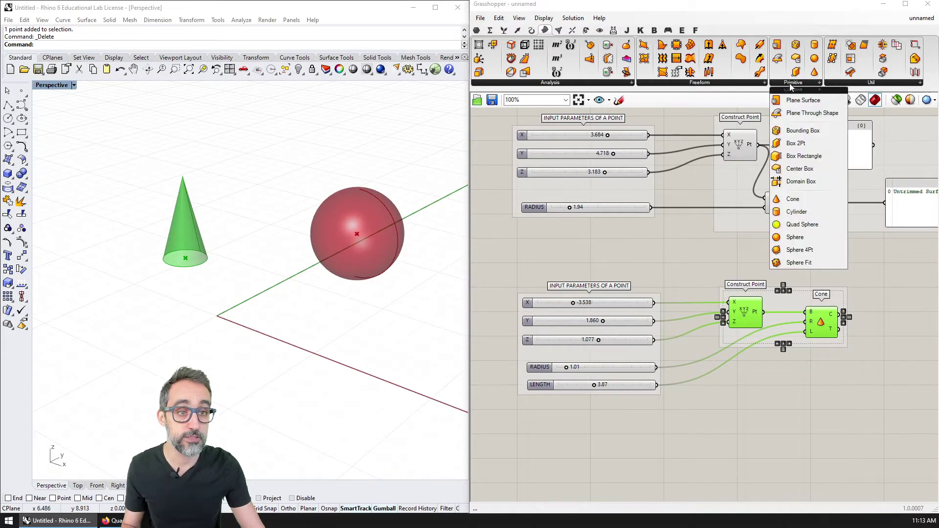
{"action": "left_click_drag", "start_coordinate": [797, 211], "coordinate": [747, 352]}
{"action": "left_click", "coordinate": [679, 333]}
Duplicate the cone's slider group and Construct Point below for the cylinder.
{"action": "left_click_drag", "start_coordinate": [680, 329], "coordinate": [489, 171]}
{"action": "key", "text": "ctrl+c"}
{"action": "key", "text": "ctrl+v"}
{"action": "left_click_drag", "start_coordinate": [611, 287], "coordinate": [608, 426]}
{"action": "left_click_drag", "start_coordinate": [720, 330], "coordinate": [836, 366]}
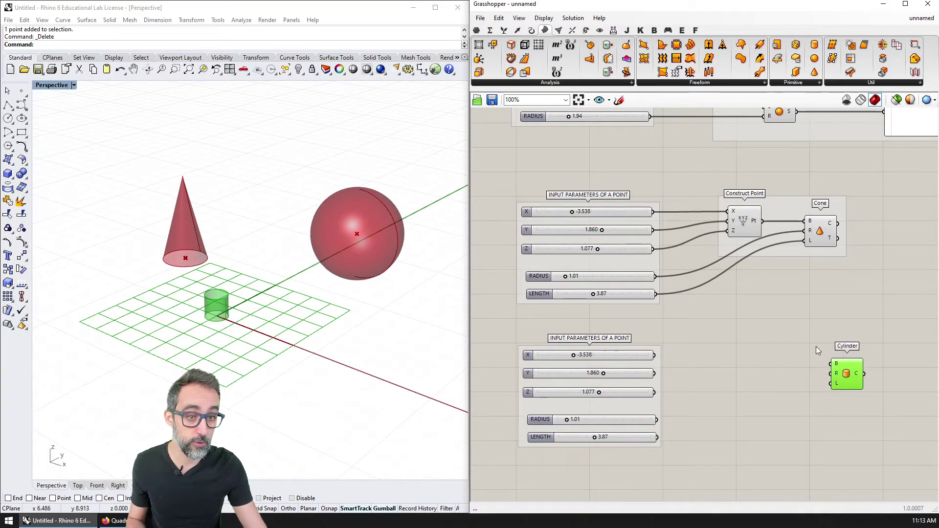
{"action": "left_click", "coordinate": [744, 221]}
{"action": "left_click_drag", "start_coordinate": [744, 221], "coordinate": [746, 367], "text": "alt"}
Wire the new X, Y, Z sliders to the point and RADIUS, LENGTH to the Cylinder.
{"action": "left_click_drag", "start_coordinate": [656, 355], "coordinate": [730, 358]}
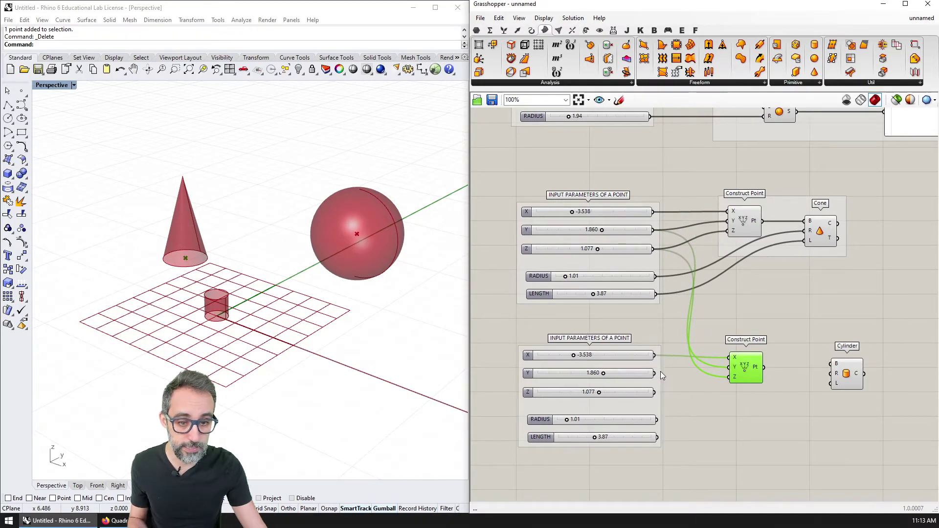
{"action": "left_click_drag", "start_coordinate": [655, 374], "coordinate": [729, 367]}
{"action": "left_click_drag", "start_coordinate": [655, 392], "coordinate": [829, 377]}
{"action": "left_click_drag", "start_coordinate": [656, 420], "coordinate": [820, 375]}
{"action": "left_click_drag", "start_coordinate": [657, 437], "coordinate": [821, 384]}
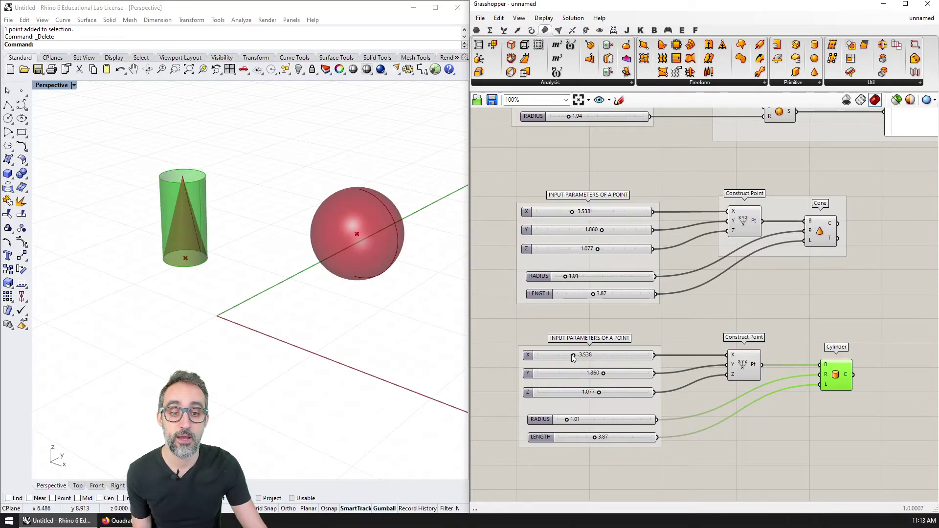
Move the cylinder clear of the cone, set LENGTH 1.91, and group Construct Point with Cylinder.
{"action": "left_click_drag", "start_coordinate": [574, 356], "coordinate": [577, 437]}
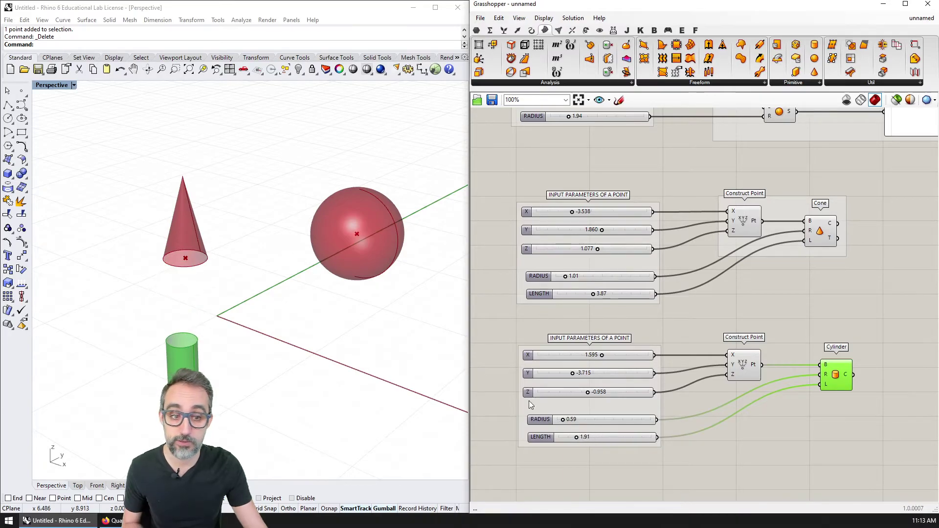
{"action": "right_click_drag", "start_coordinate": [583, 436], "coordinate": [563, 425]}
{"action": "left_click_drag", "start_coordinate": [882, 308], "coordinate": [692, 421]}
{"action": "key", "text": "ctrl+g"}
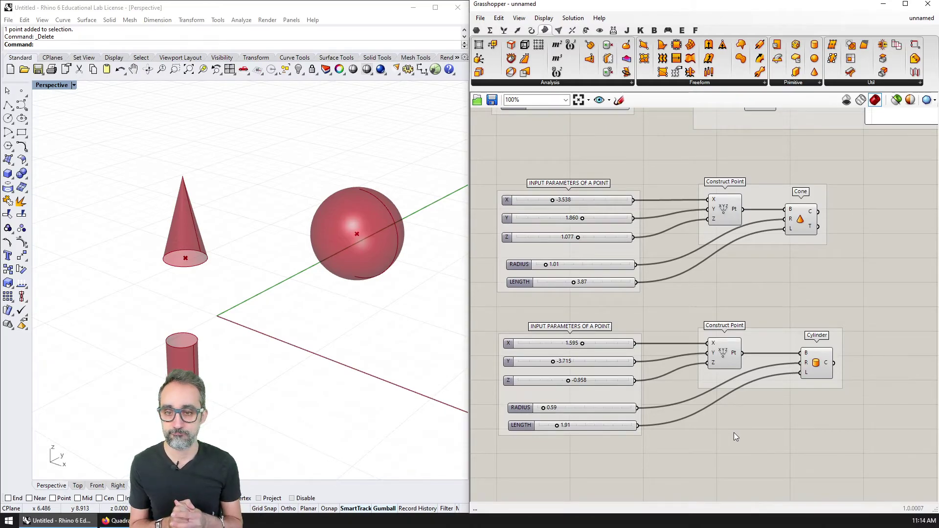
Orbit the Rhino Perspective view to see the sphere, cone and cylinder together.
{"action": "right_click_drag", "start_coordinate": [409, 342], "coordinate": [380, 320]}
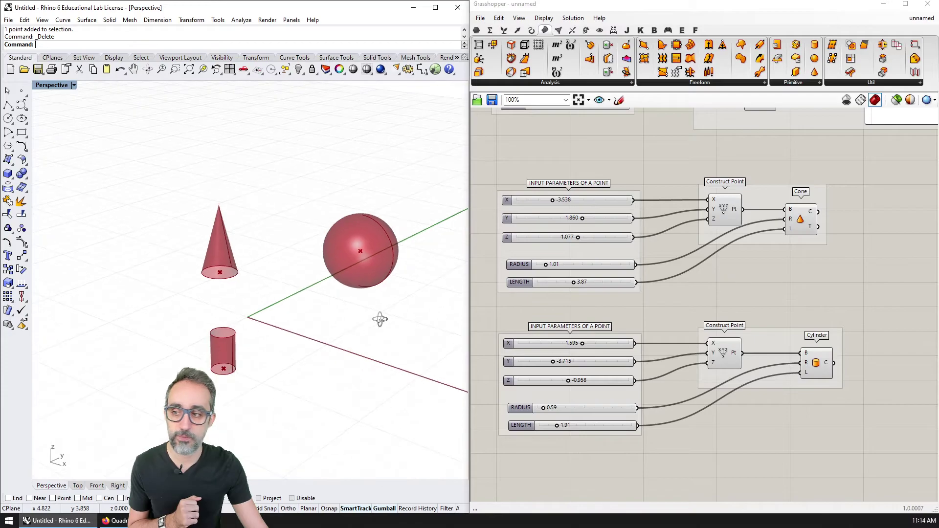
{"action": "scroll", "coordinate": [594, 315], "scroll_direction": "down", "scroll_amount": 1}
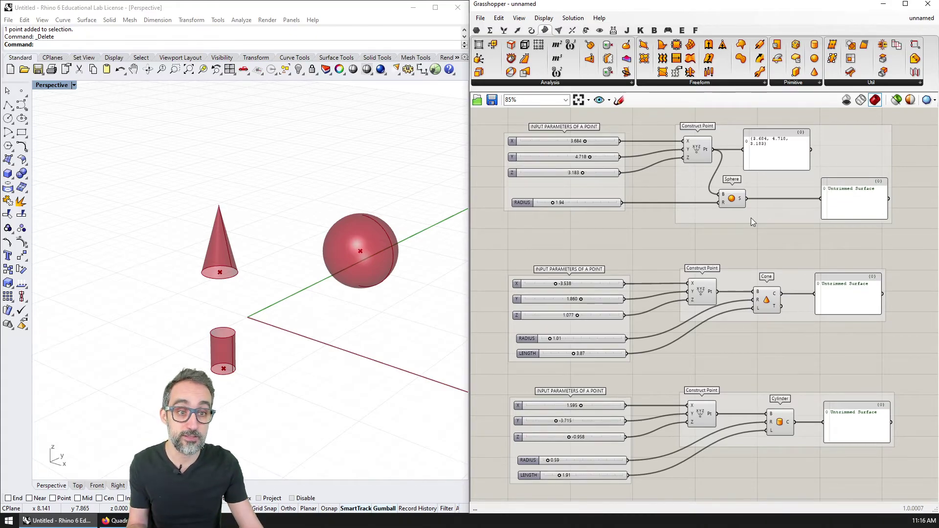
{"action": "scroll", "coordinate": [750, 219], "scroll_direction": "up", "scroll_amount": 3}
{"action": "right_click_drag", "start_coordinate": [707, 271], "coordinate": [765, 291]}
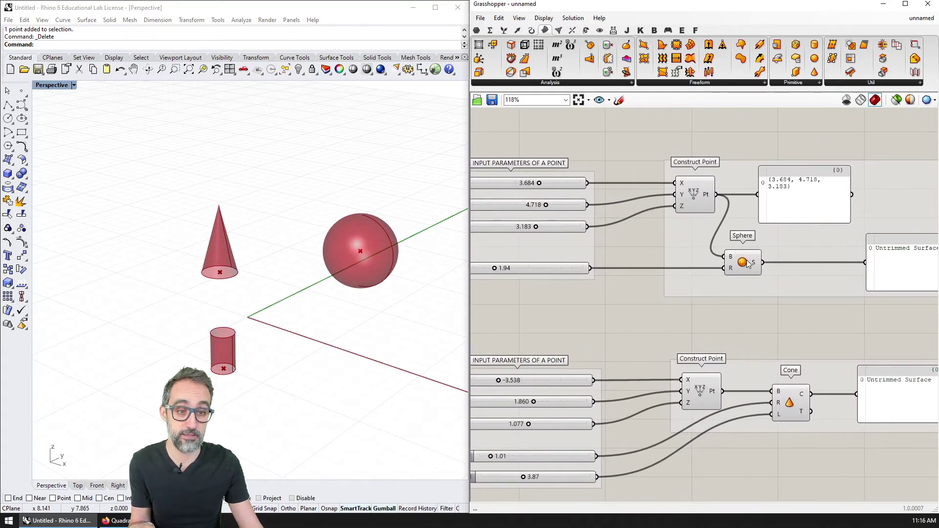
{"action": "left_click", "coordinate": [742, 263]}
{"action": "left_click", "coordinate": [704, 199]}
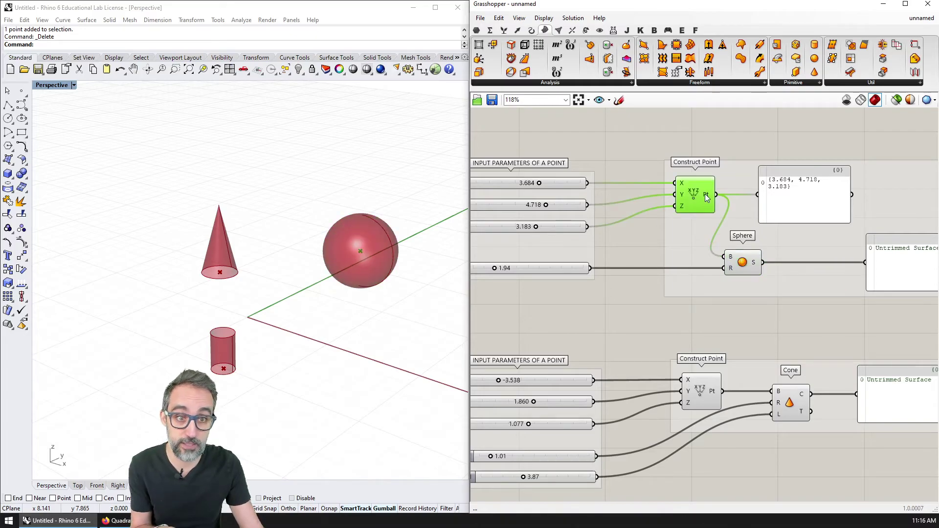
{"action": "right_click_drag", "start_coordinate": [704, 198], "coordinate": [679, 197]}
{"action": "scroll", "coordinate": [688, 237], "scroll_direction": "up", "scroll_amount": 3}
{"action": "left_click", "coordinate": [747, 358]}
{"action": "right_click_drag", "start_coordinate": [746, 359], "coordinate": [755, 380]}
{"action": "scroll", "coordinate": [756, 380], "scroll_direction": "up", "scroll_amount": 1}
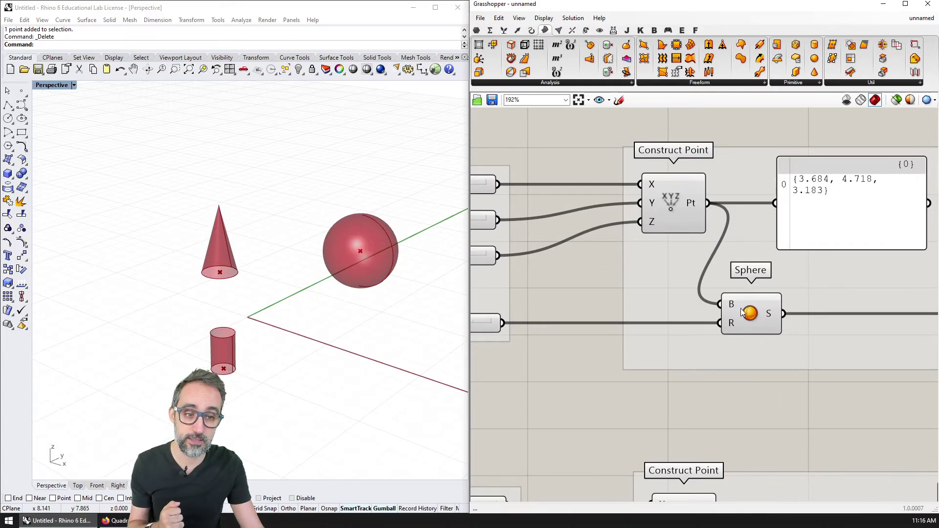
{"action": "mouse_move", "coordinate": [732, 304]}
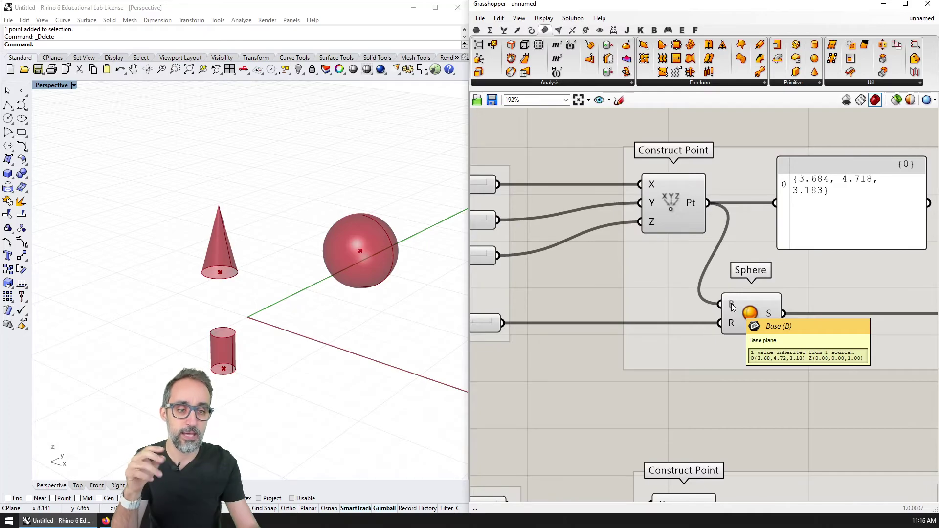
{"action": "mouse_move", "coordinate": [693, 209]}
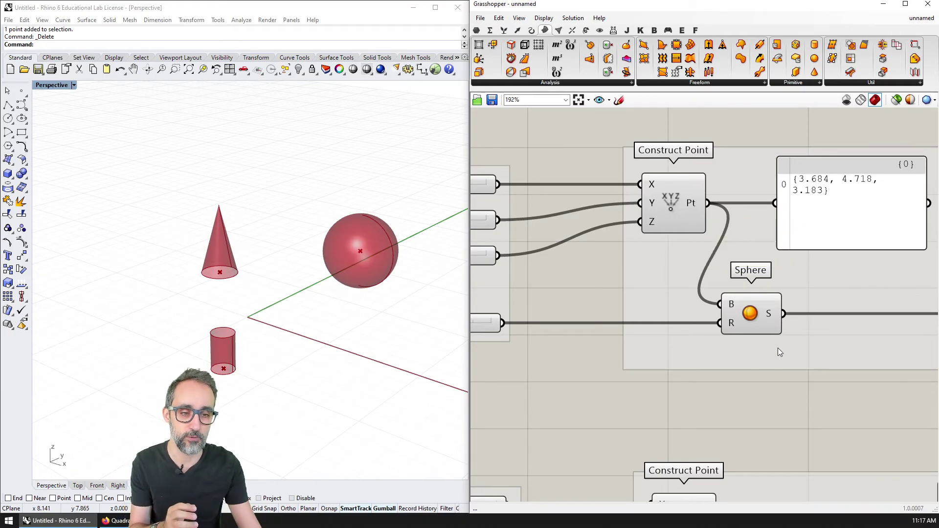
{"action": "scroll", "coordinate": [709, 354], "scroll_direction": "down", "scroll_amount": 4}
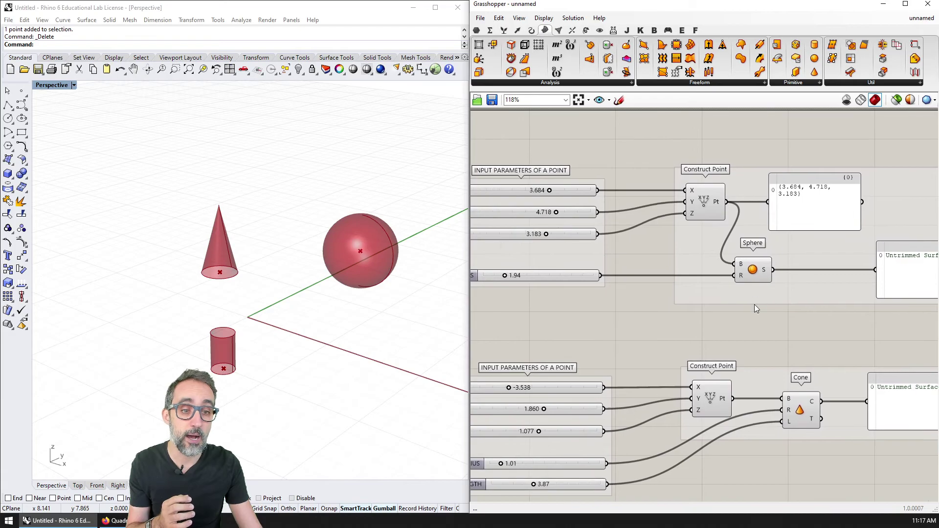
{"action": "scroll", "coordinate": [755, 306], "scroll_direction": "down", "scroll_amount": 3}
{"action": "right_click_drag", "start_coordinate": [756, 252], "coordinate": [720, 249]}
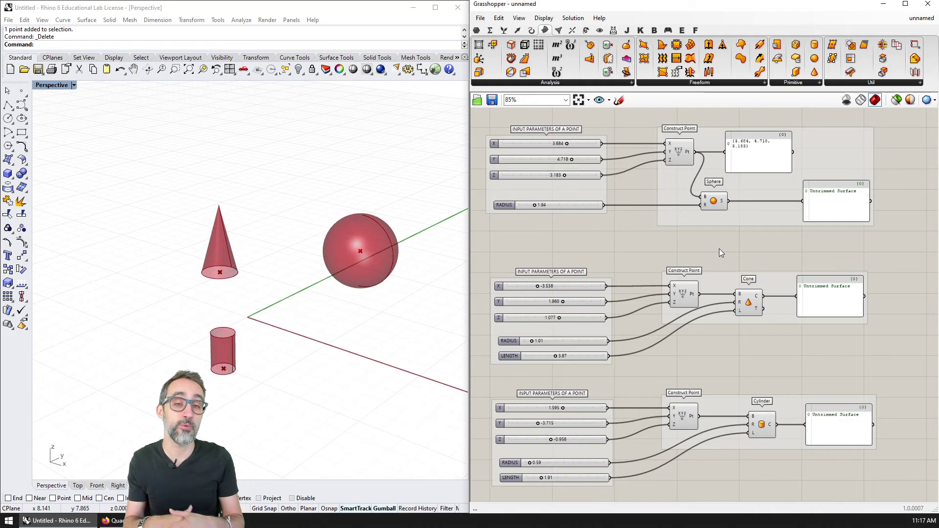